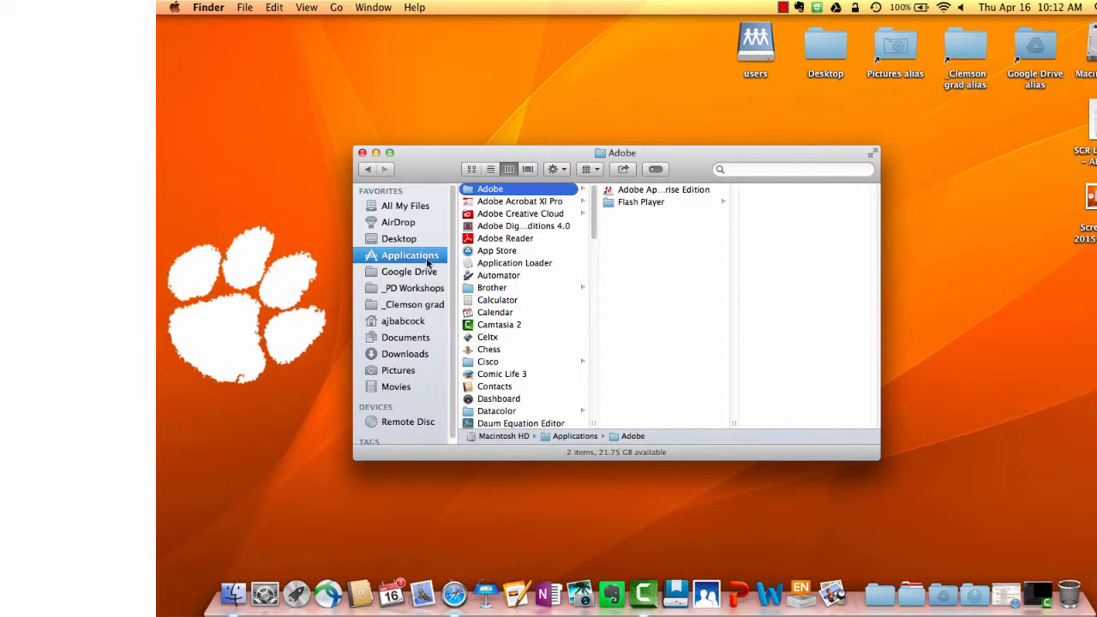
Step: Launch iBooks Author from the Applications folder and start a new book from the landscape Editorial template
scroll(549, 394, "down", 5)
scroll(534, 399, "down", 6)
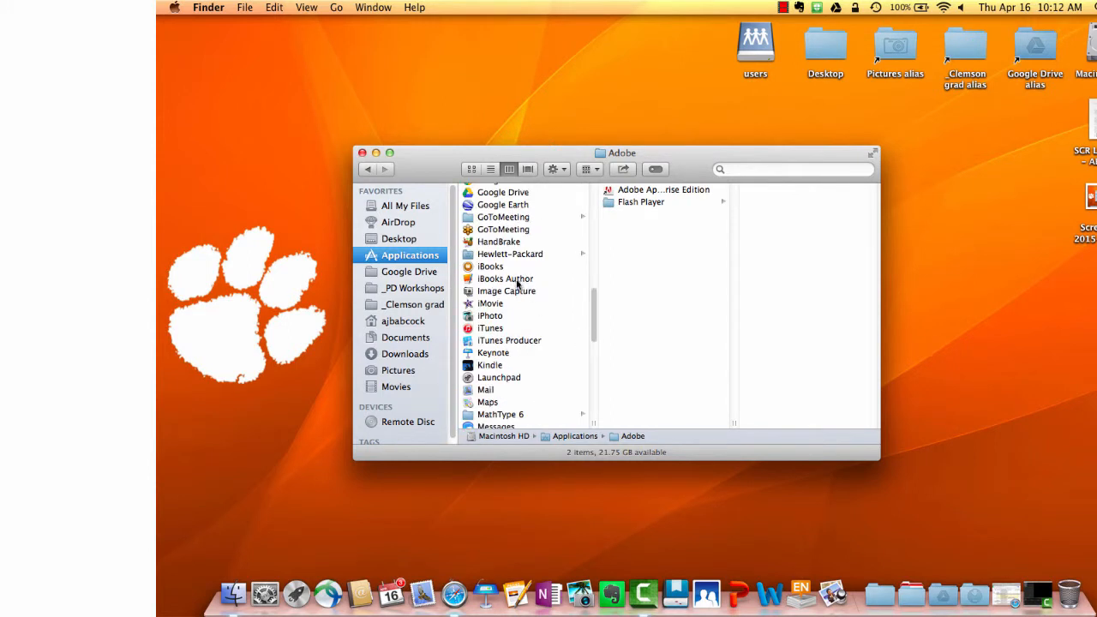
left_click(517, 283)
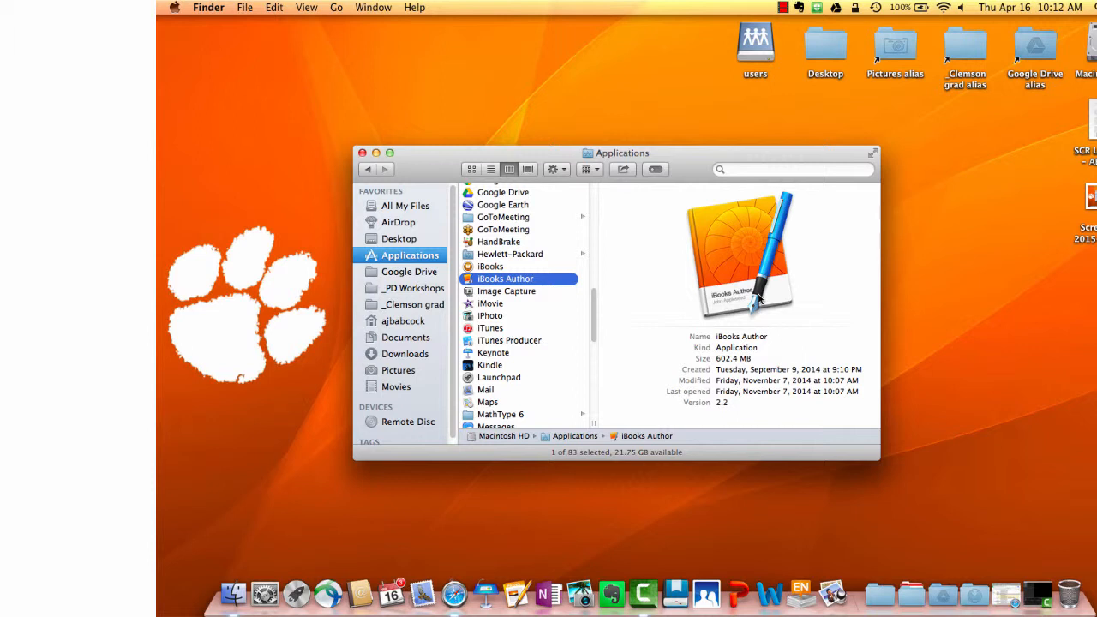
left_click(536, 268)
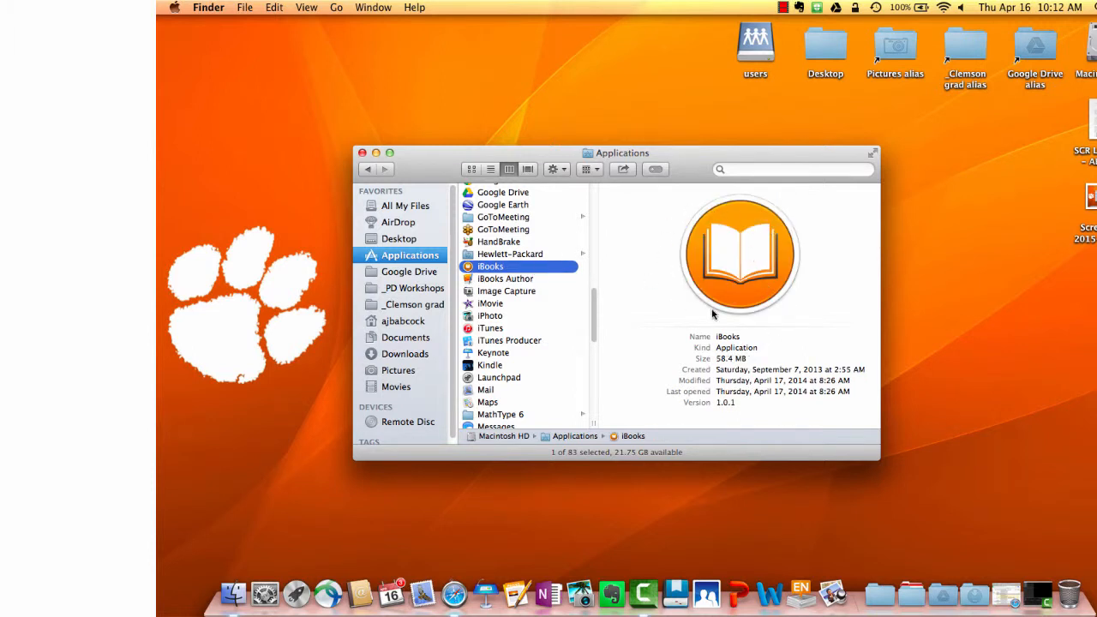
double_click(517, 281)
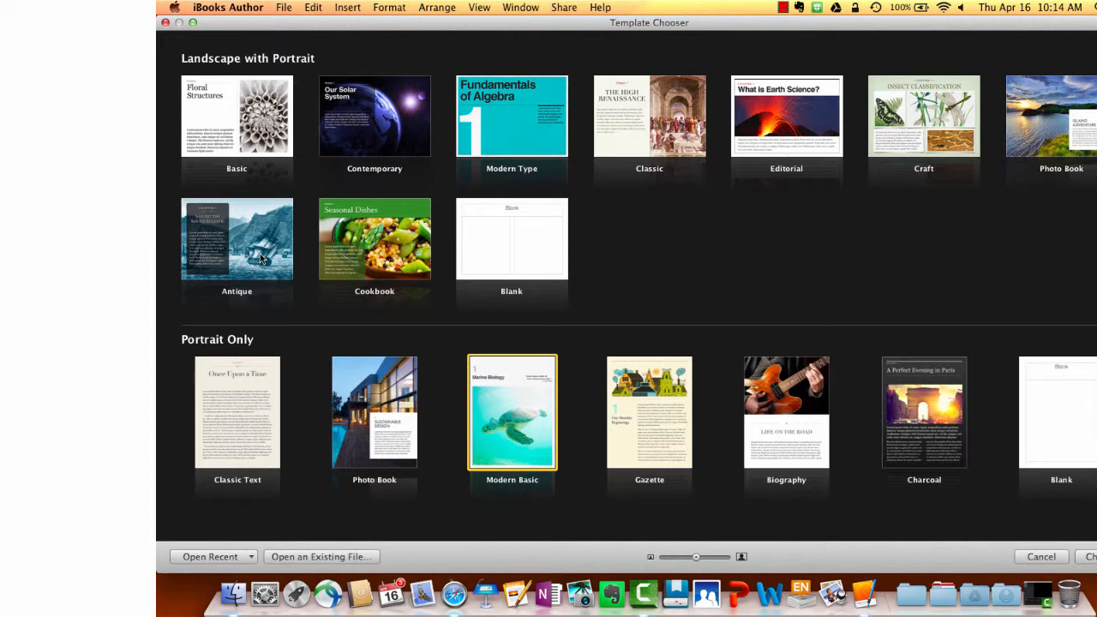
left_click(813, 116)
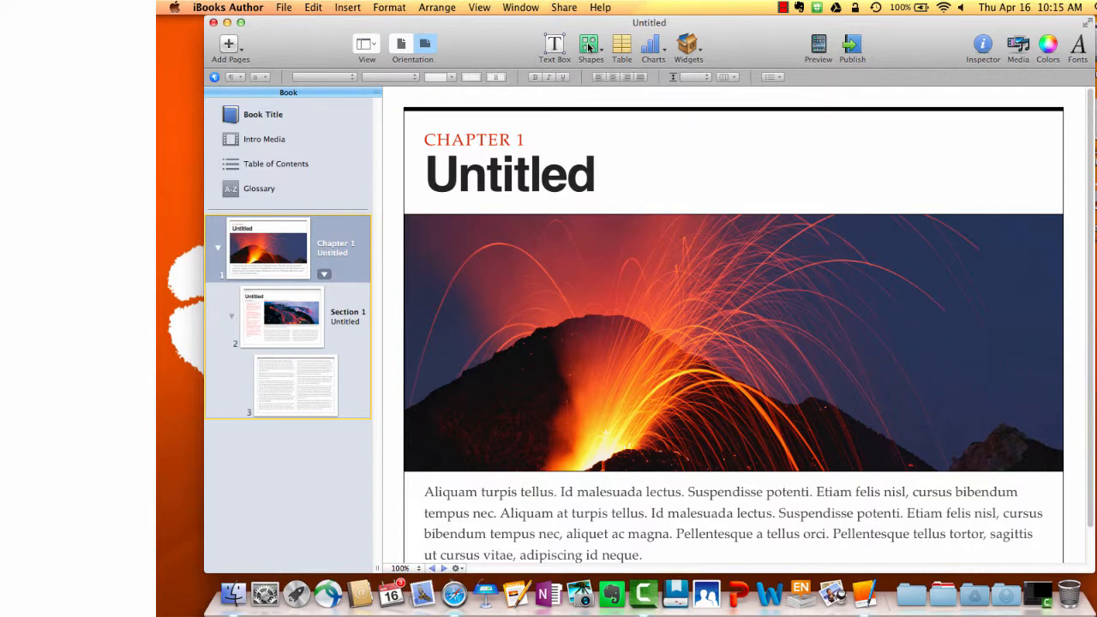
Step: Look over the available widget types and the Widget inspector, closing the inspector when finished
left_click(699, 53)
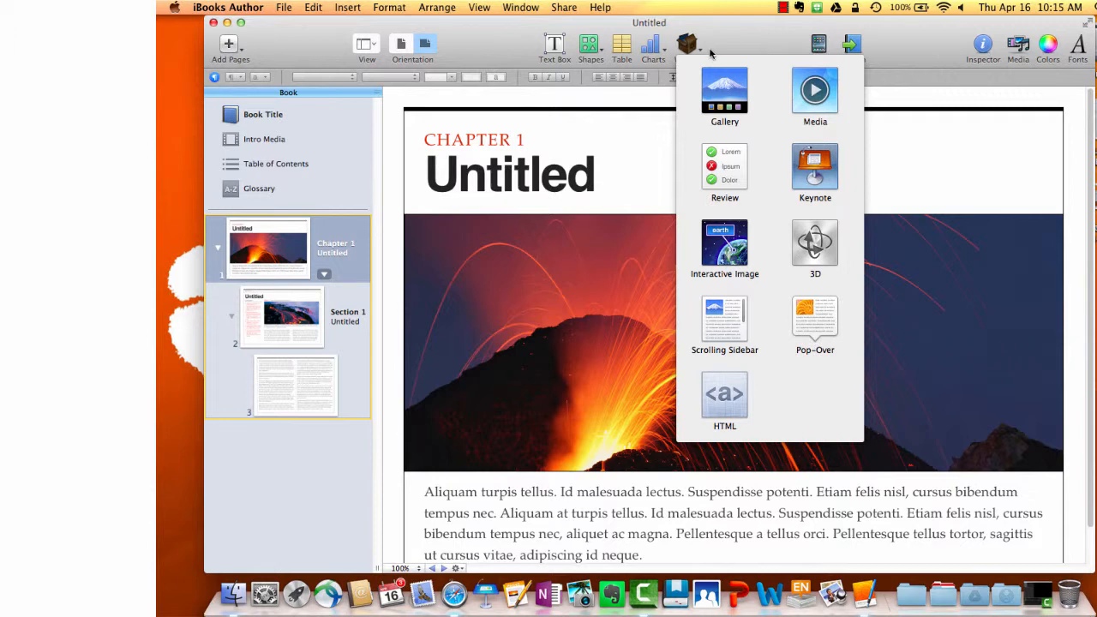
left_click(710, 53)
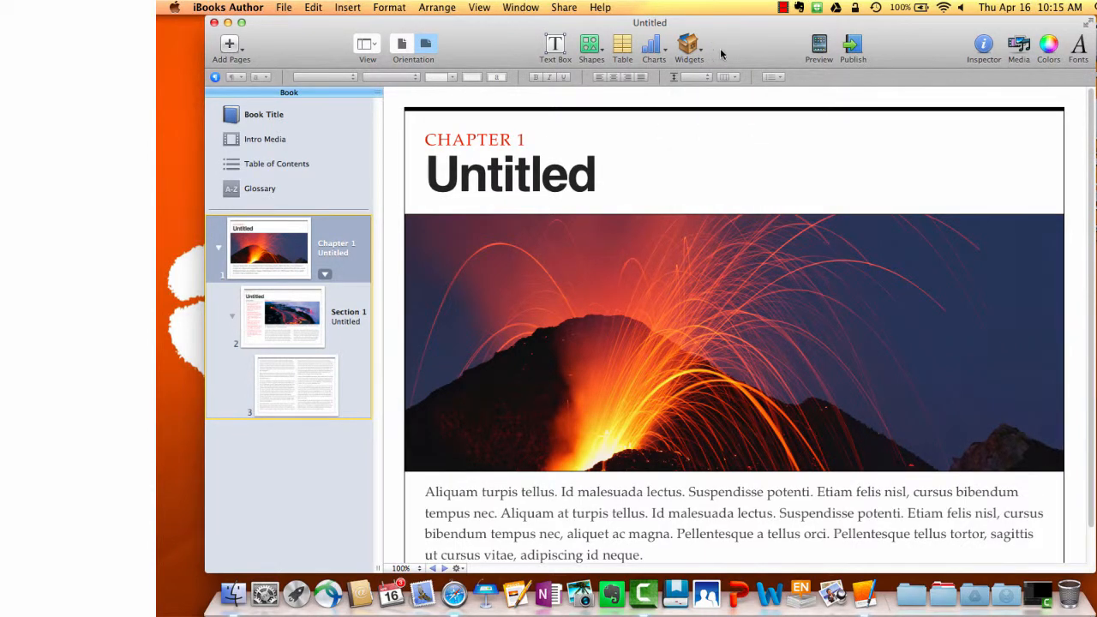
left_click(979, 48)
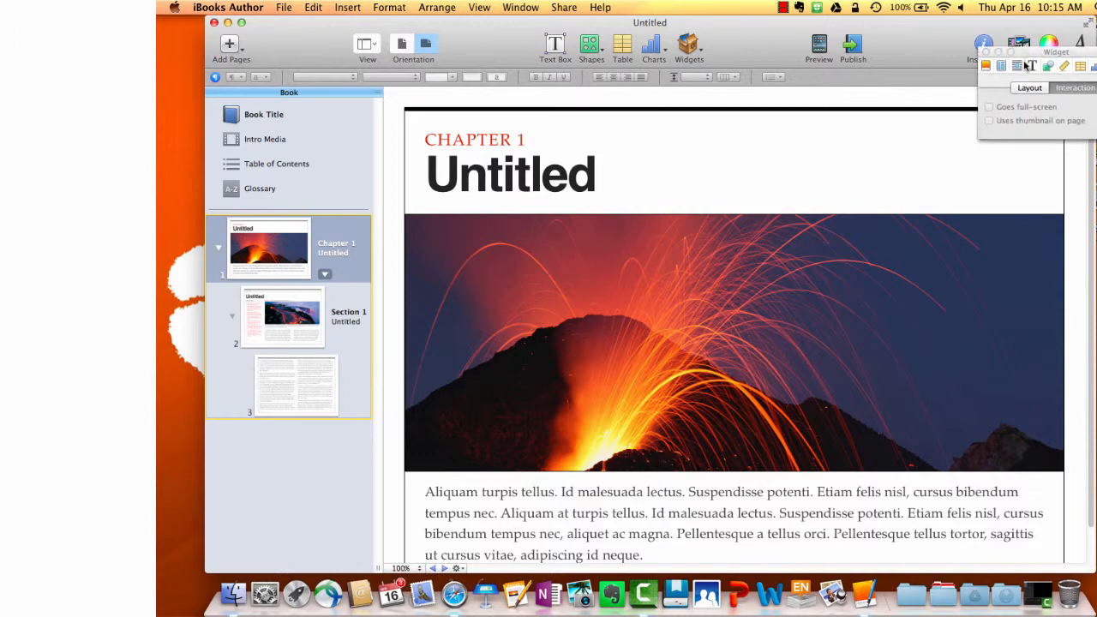
left_click_drag(1034, 52, 988, 146)
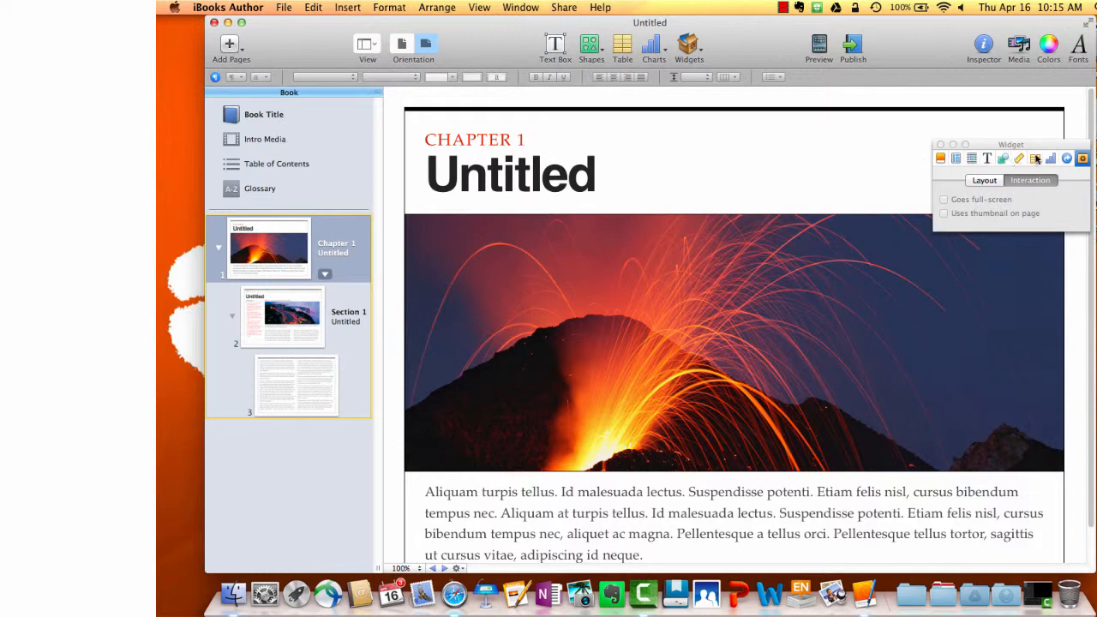
left_click(941, 146)
Step: Browse the audio, photo and movie sources in the media browser, and close it
left_click(1019, 42)
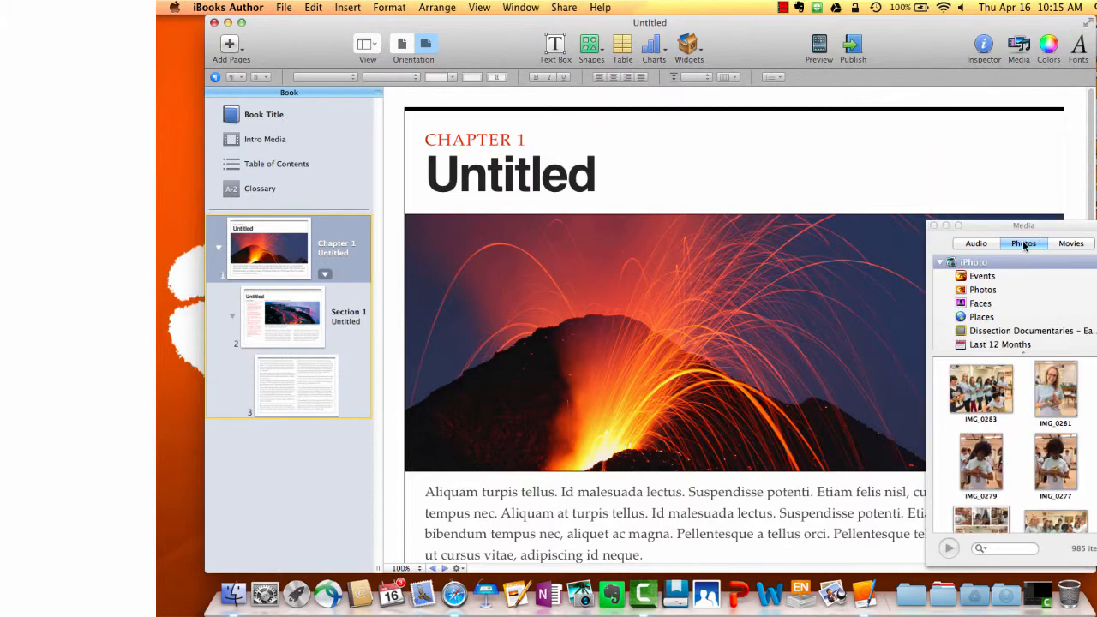
left_click(980, 244)
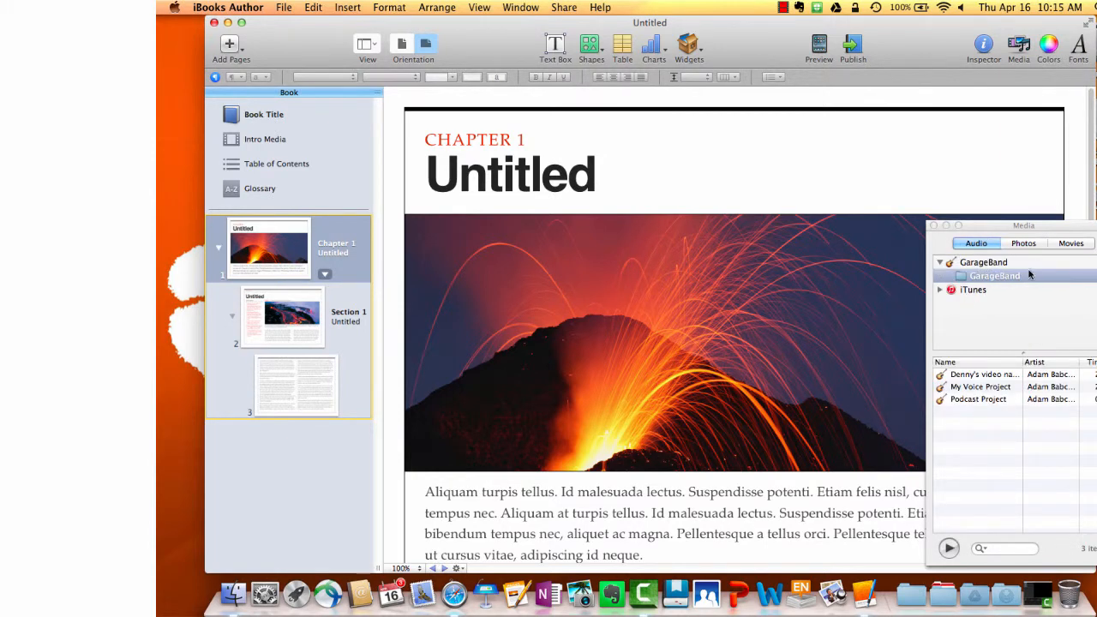
left_click(1024, 243)
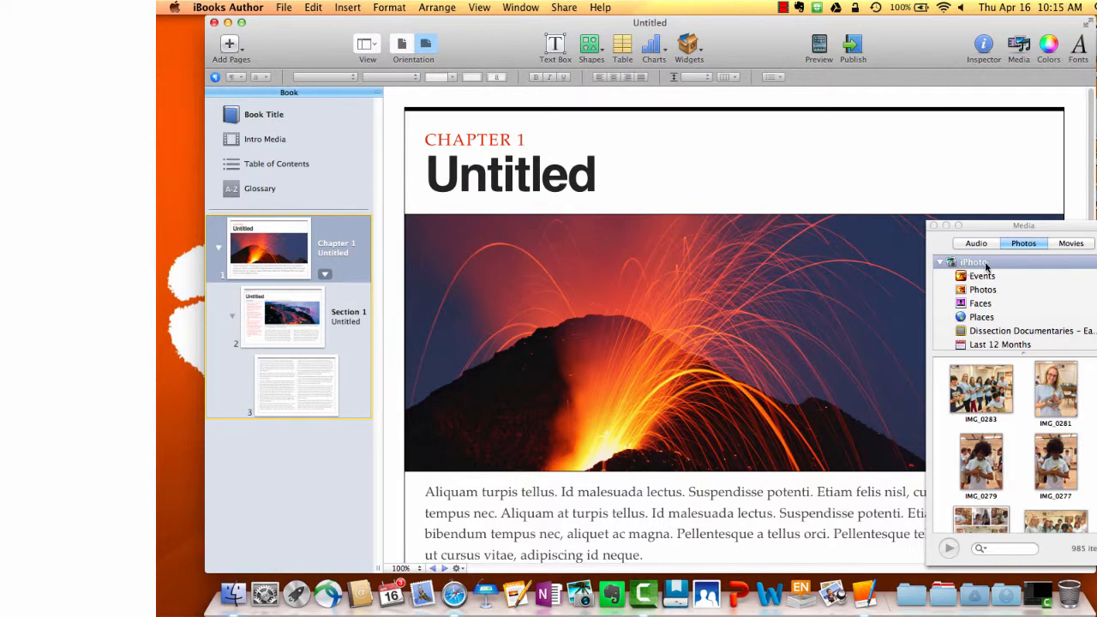
scroll(1026, 325, "down", 5)
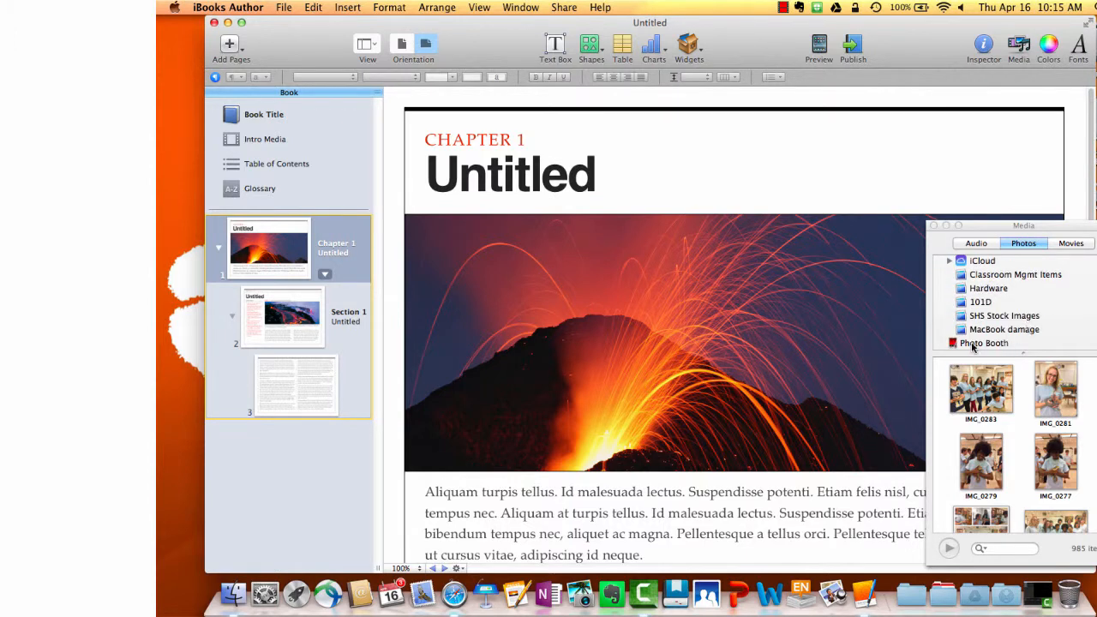
left_click(1075, 247)
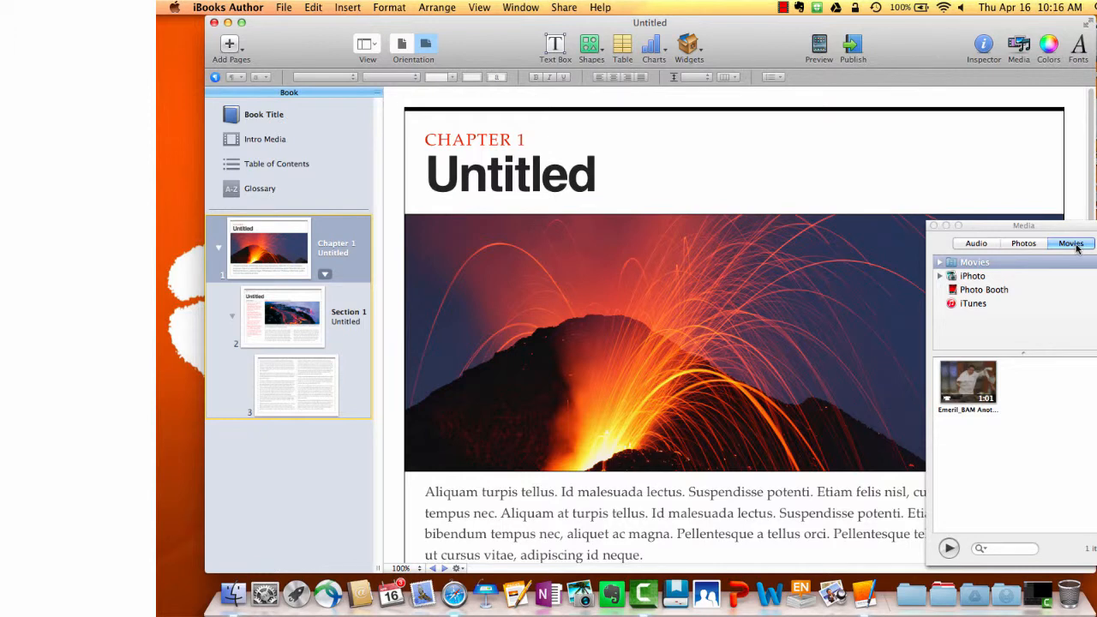
left_click(975, 267)
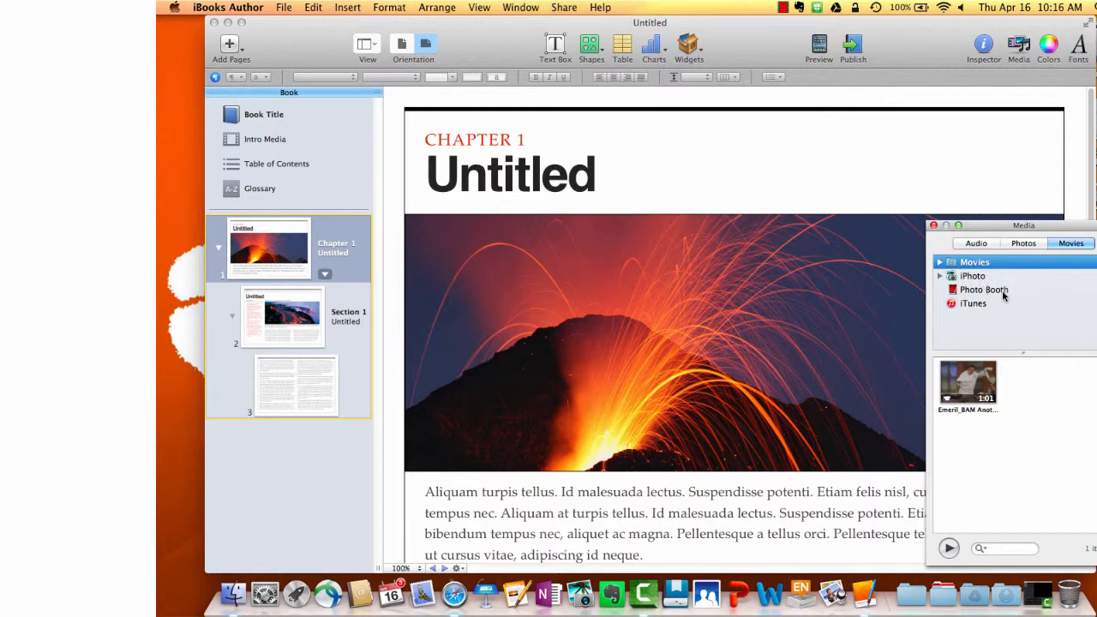
left_click(933, 226)
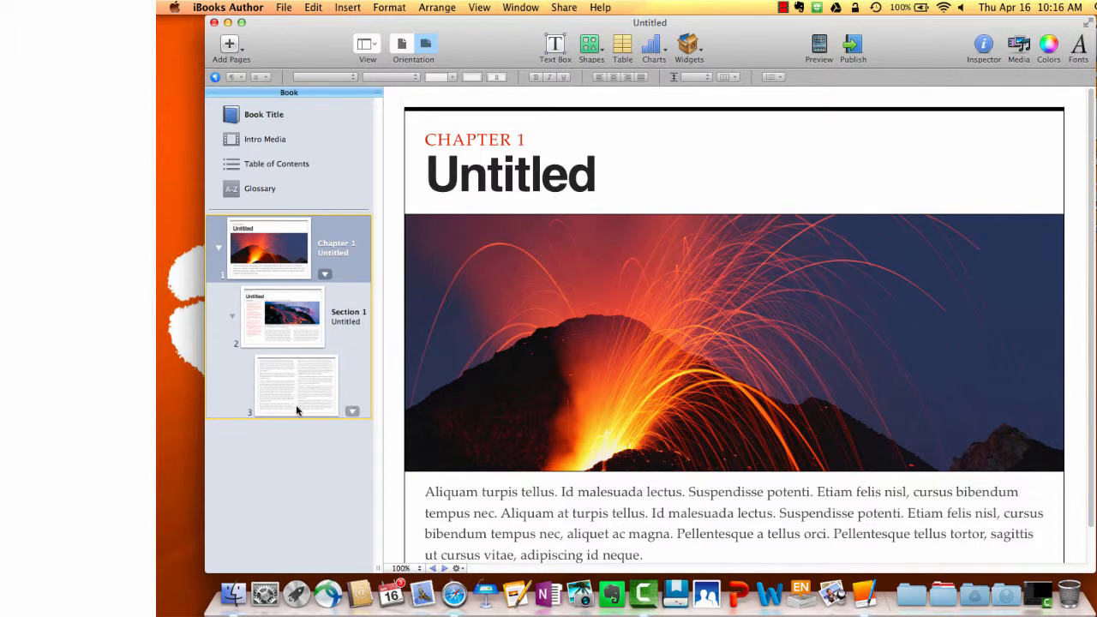
Step: View the book's title page, intro media placeholder and table of contents
left_click(276, 118)
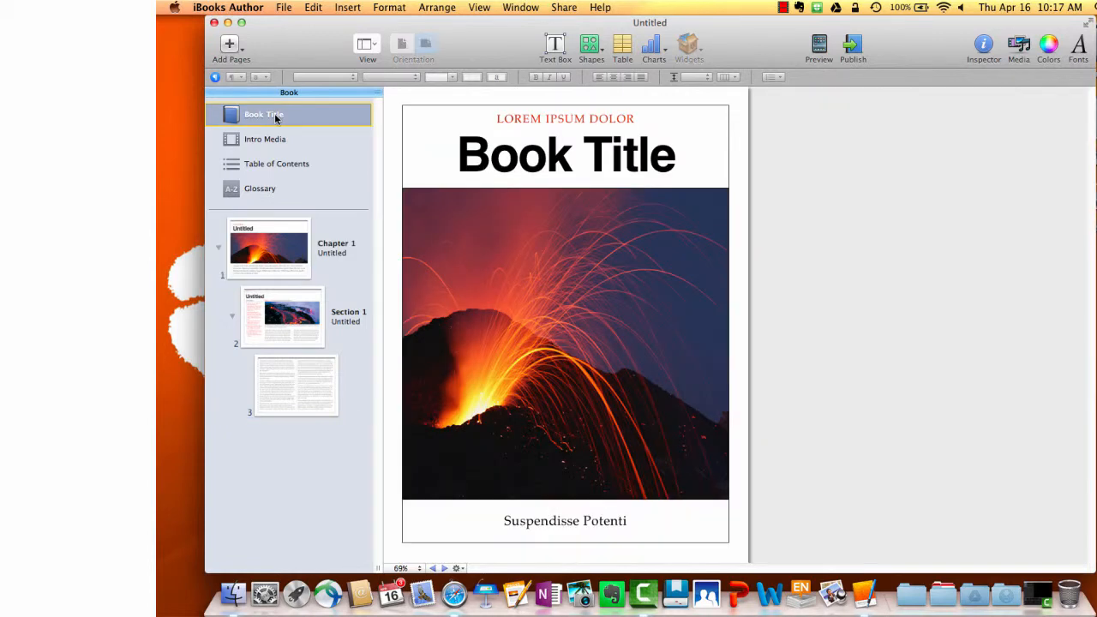
left_click(278, 146)
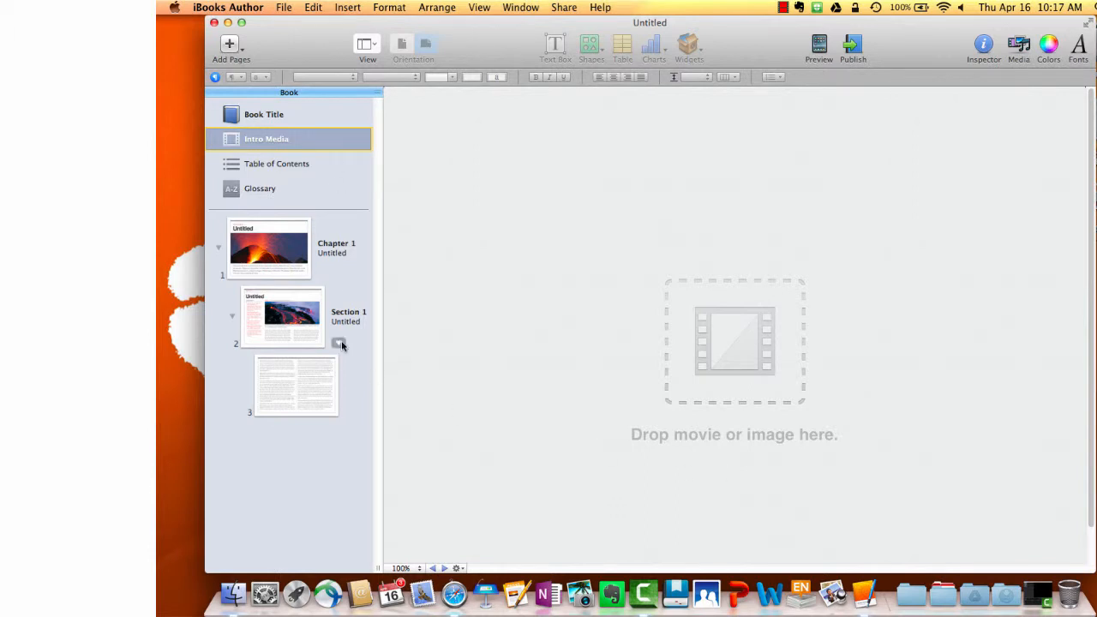
left_click(280, 164)
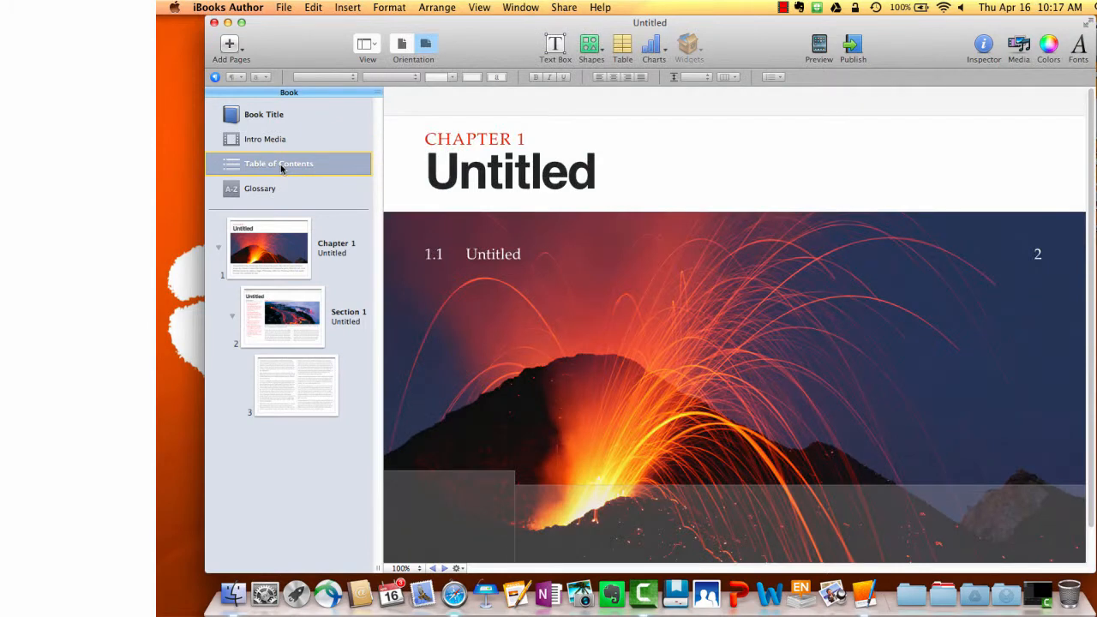
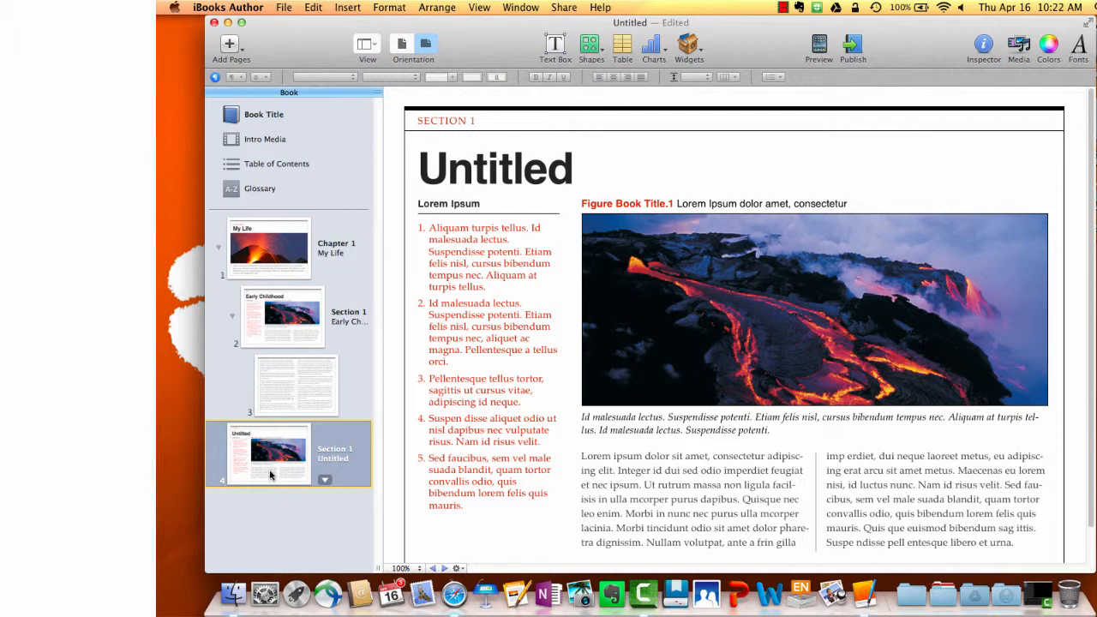
Step: Nest the untitled section on page 4 under Chapter 1 as Section 2 and rename it Middle School
left_click_drag(270, 475, 297, 405)
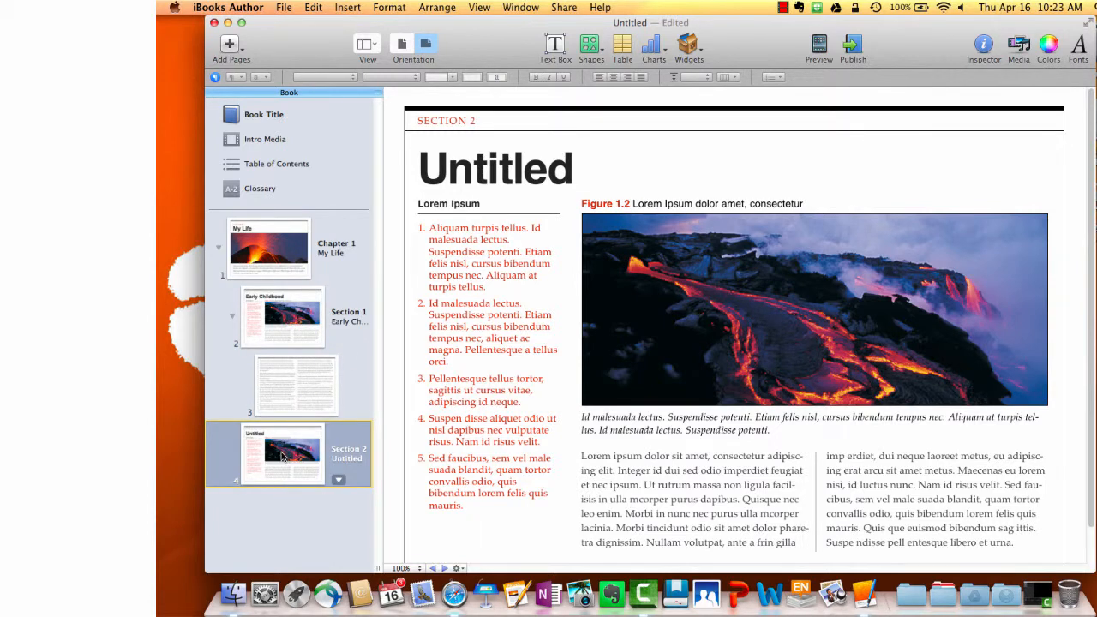
left_click_drag(288, 454, 244, 457)
right_click(300, 456)
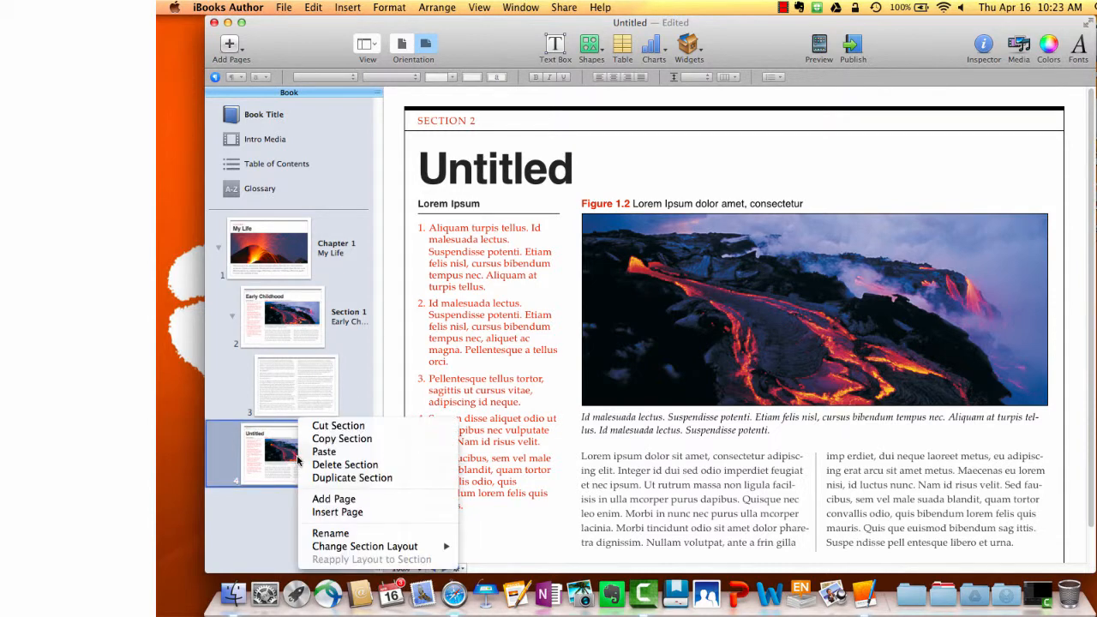
left_click(363, 535)
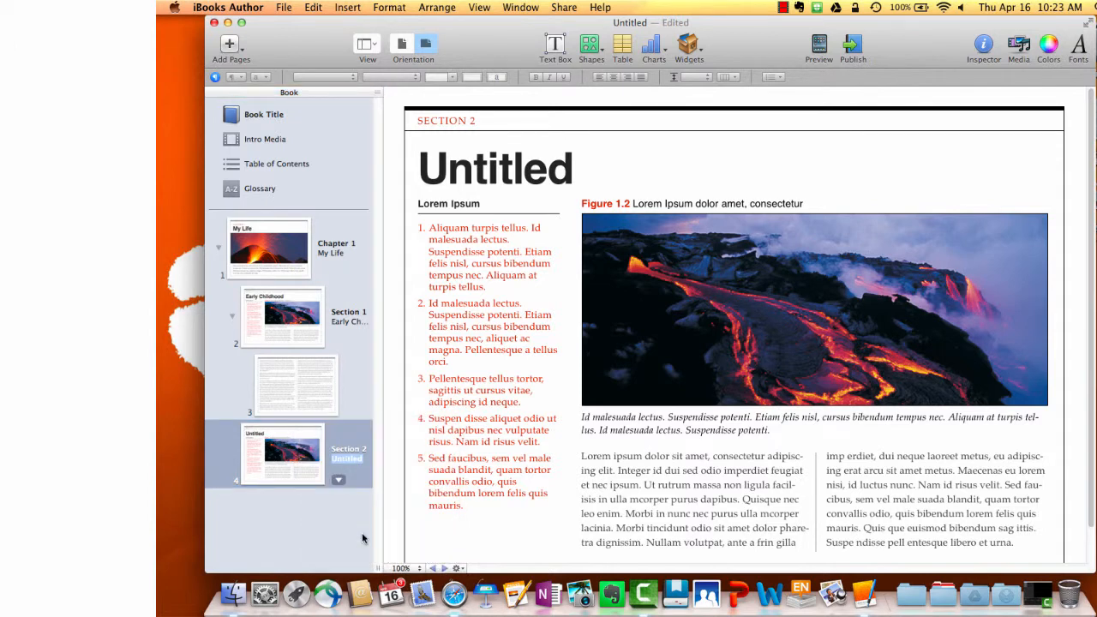
type("Middle Scho")
key("Return")
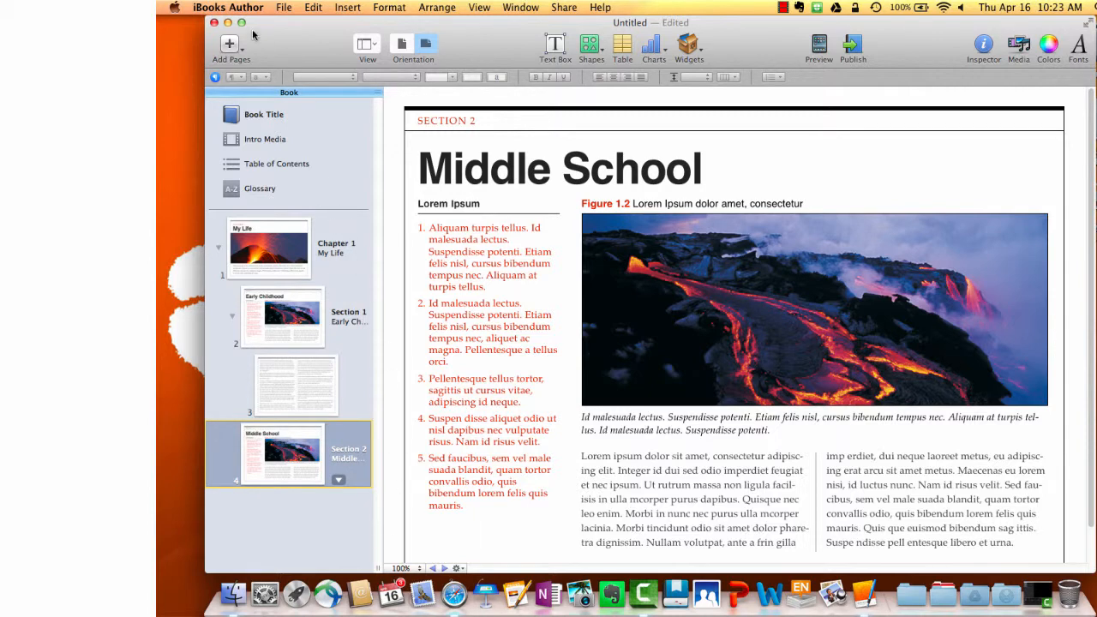
Step: Add another section after Middle School in Chapter 1 and name it High School
left_click(231, 45)
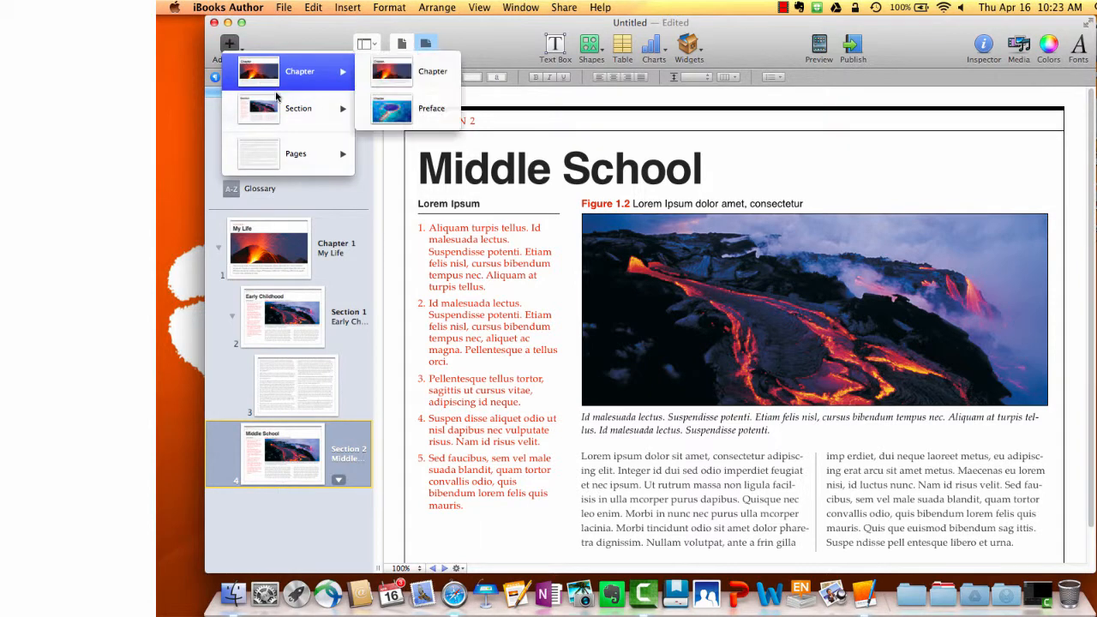
left_click(341, 547)
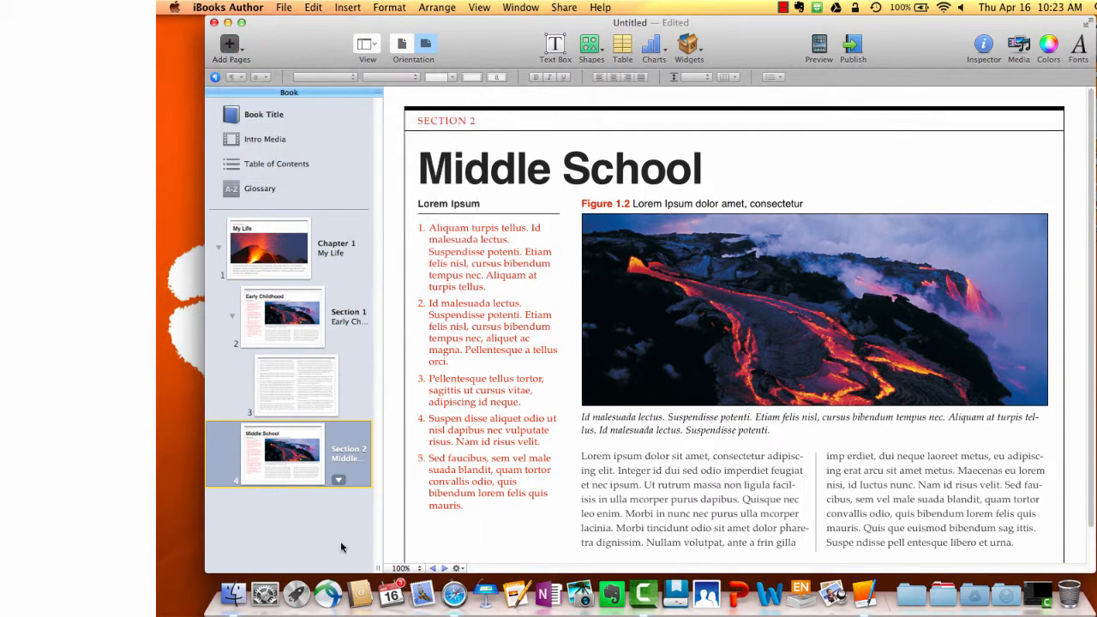
right_click(340, 547)
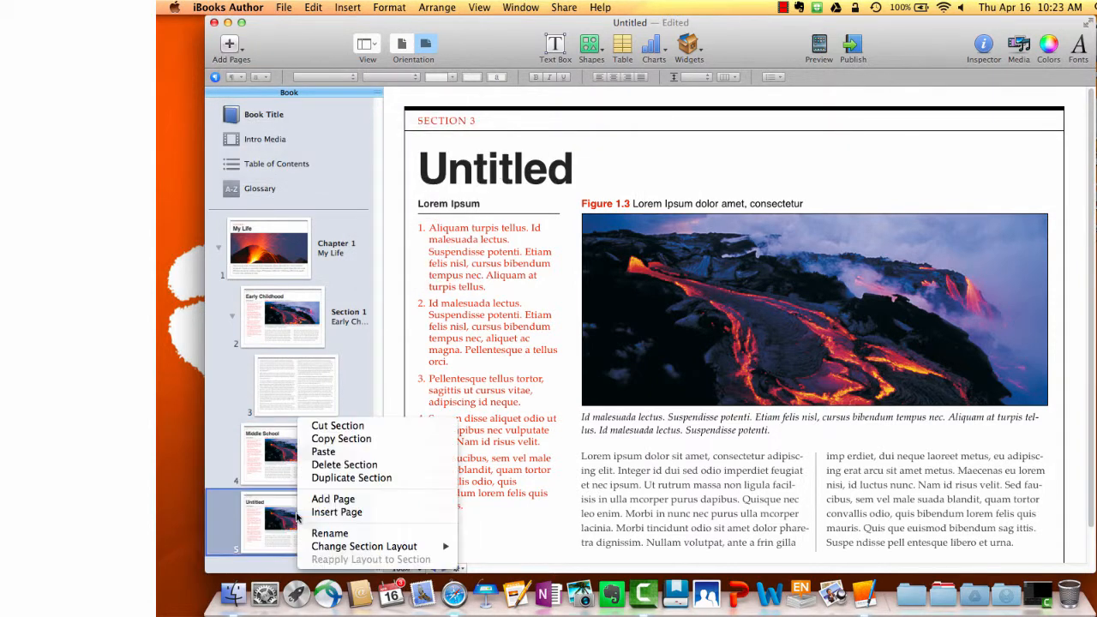
left_click(341, 533)
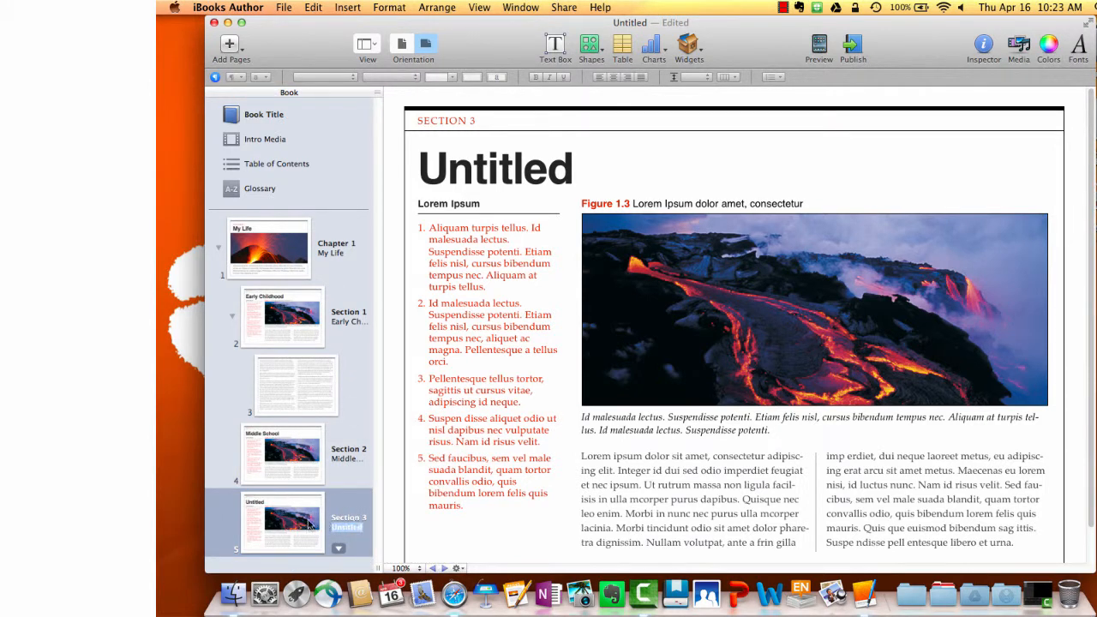
type("High School")
key("Return")
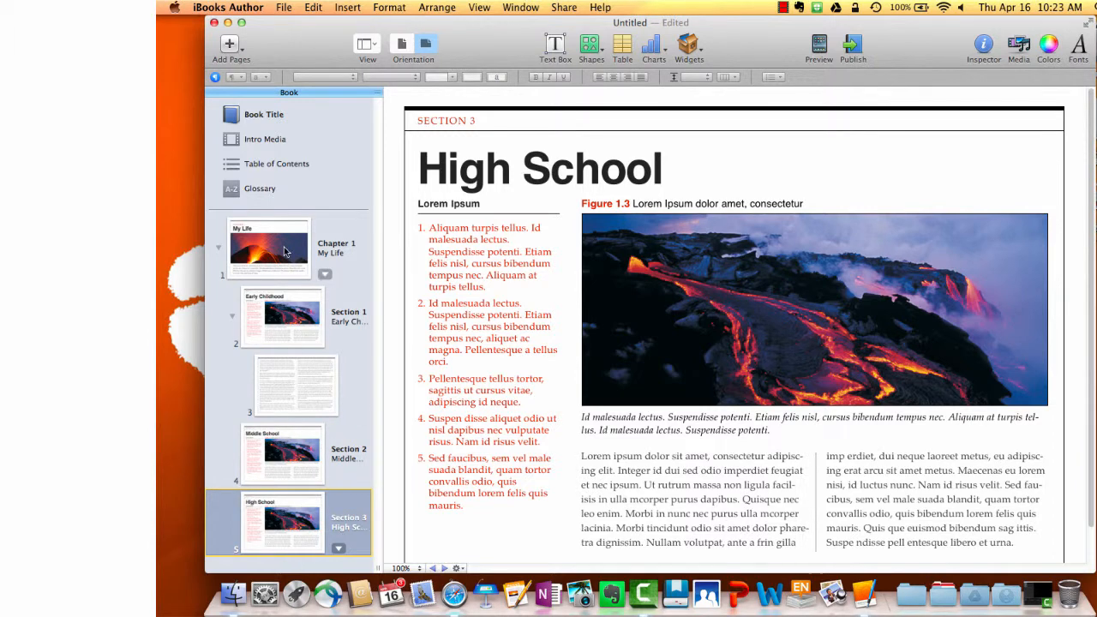
Step: Review the table of contents and the text page in the Early Childhood section
left_click(286, 164)
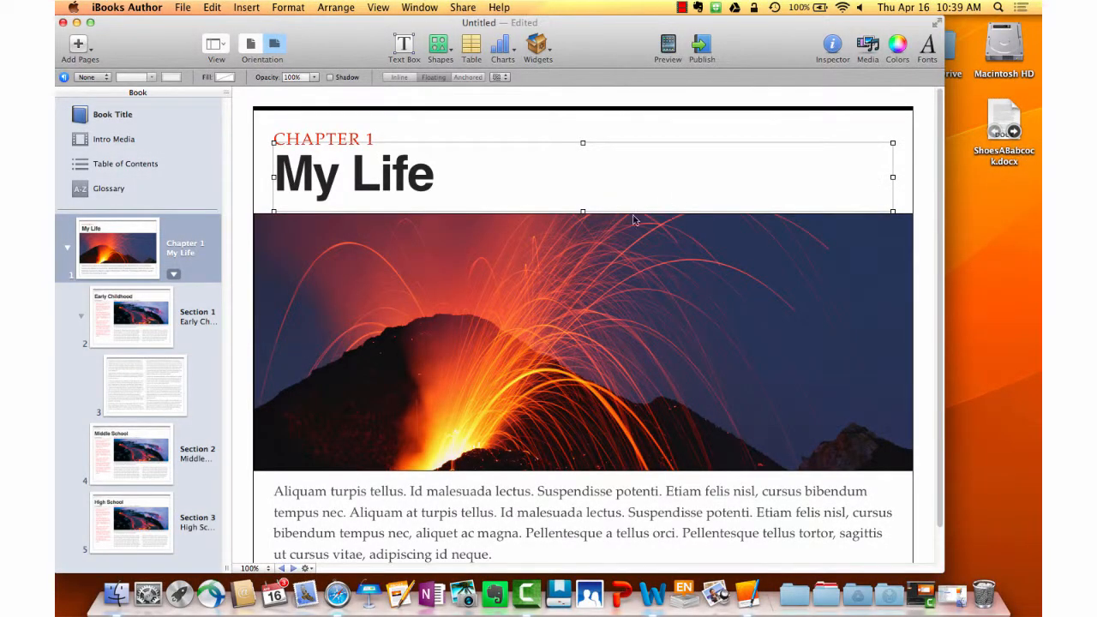
mouse_move(146, 324)
mouse_move(139, 508)
left_click(160, 409)
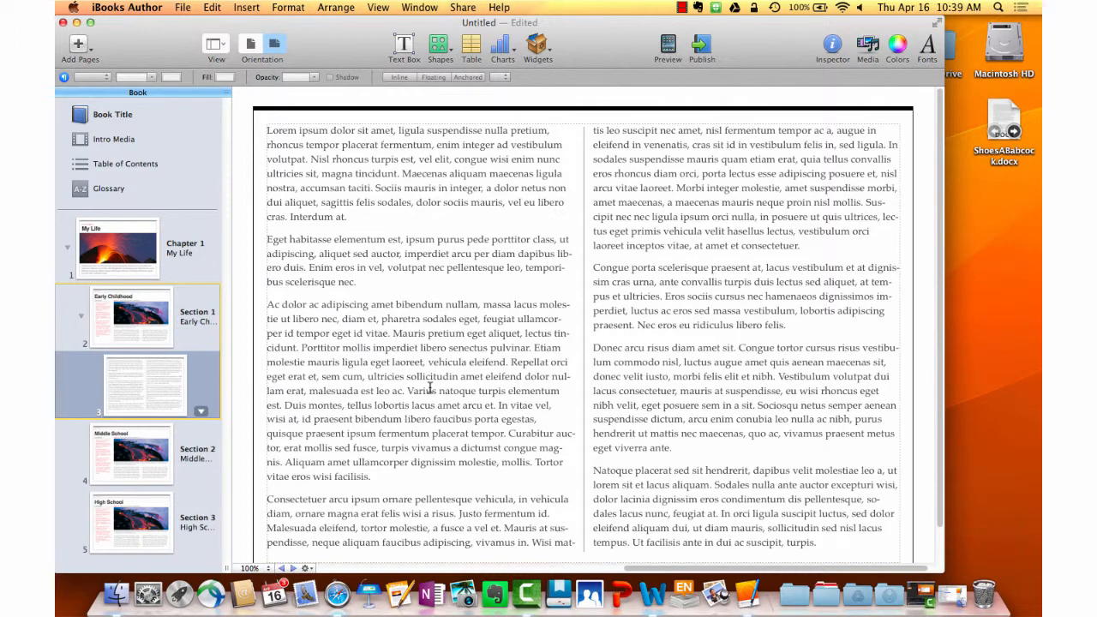
Step: Start inserting a chapter after Chapter 1 from the shoes essay Word document on the Desktop
left_click(108, 255)
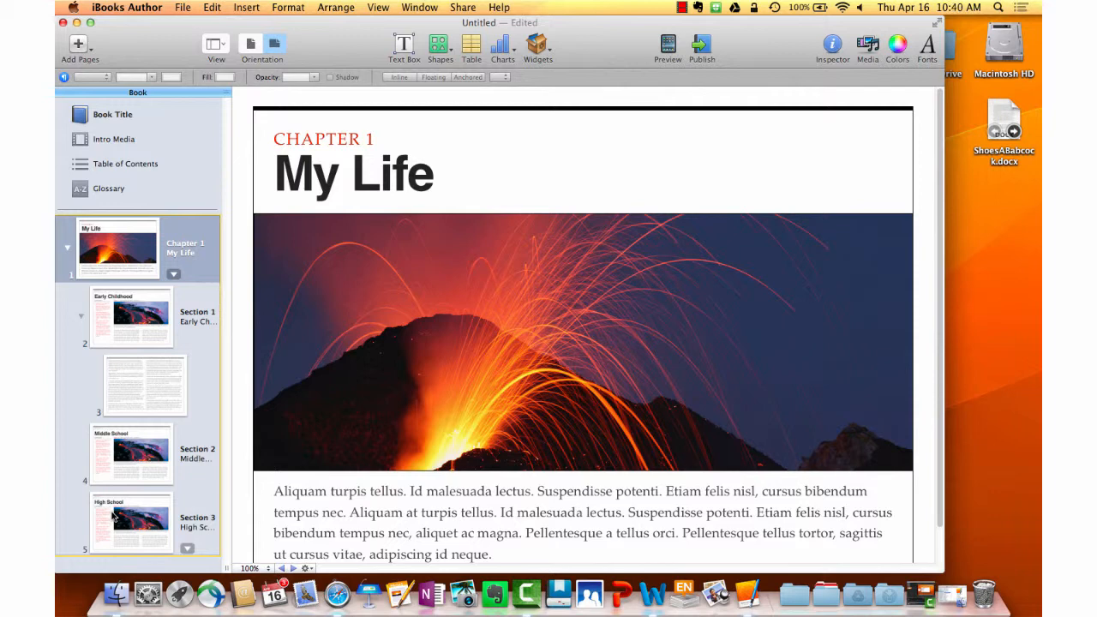
left_click(244, 7)
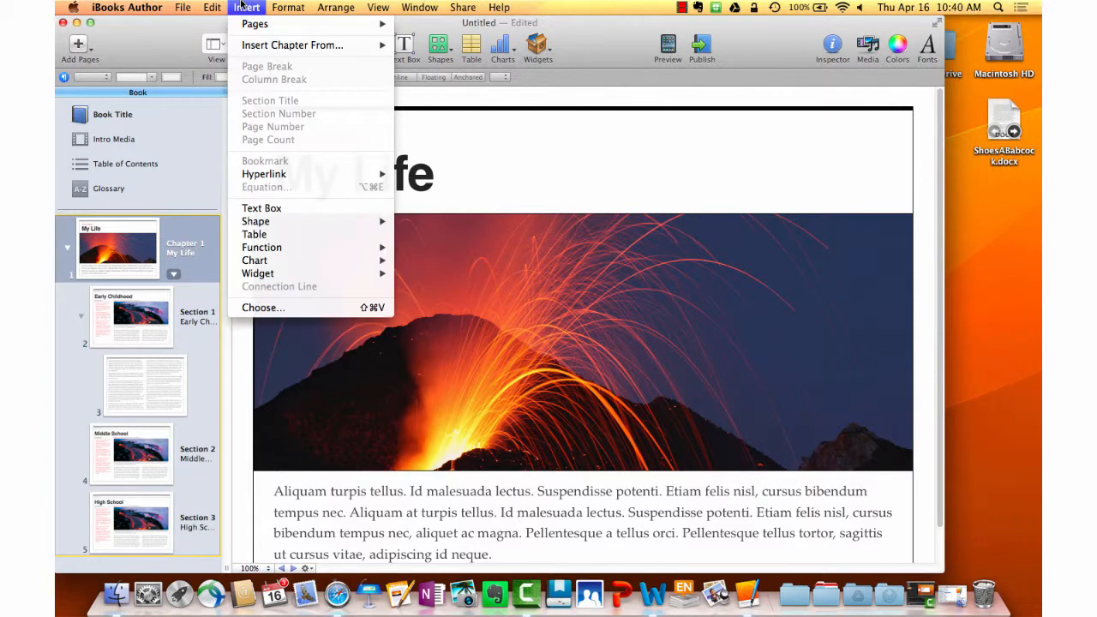
mouse_move(254, 49)
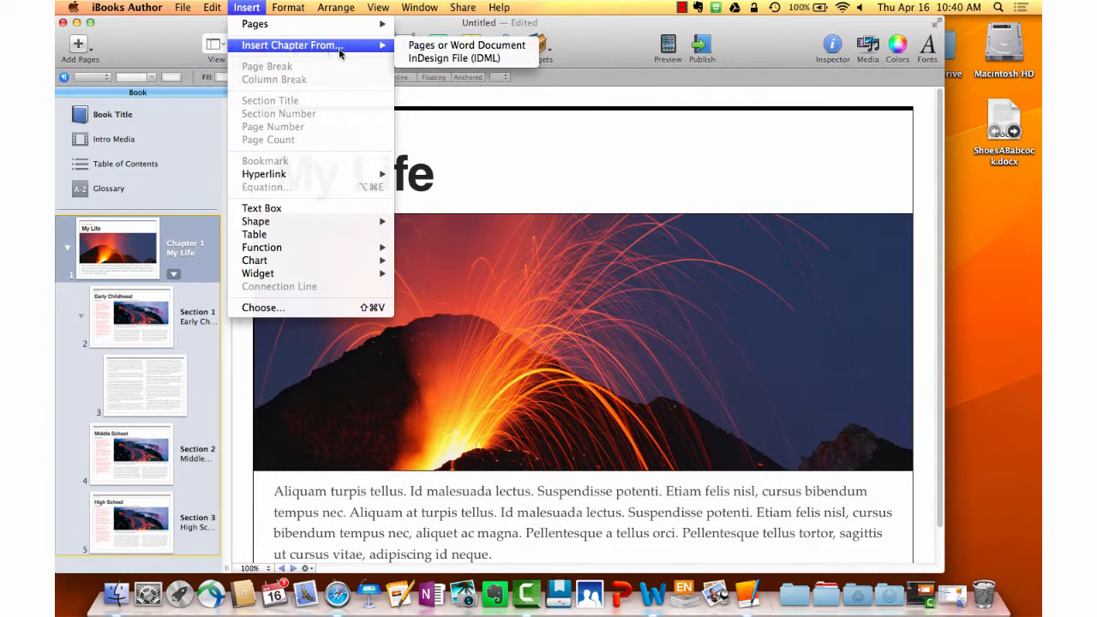
left_click(433, 52)
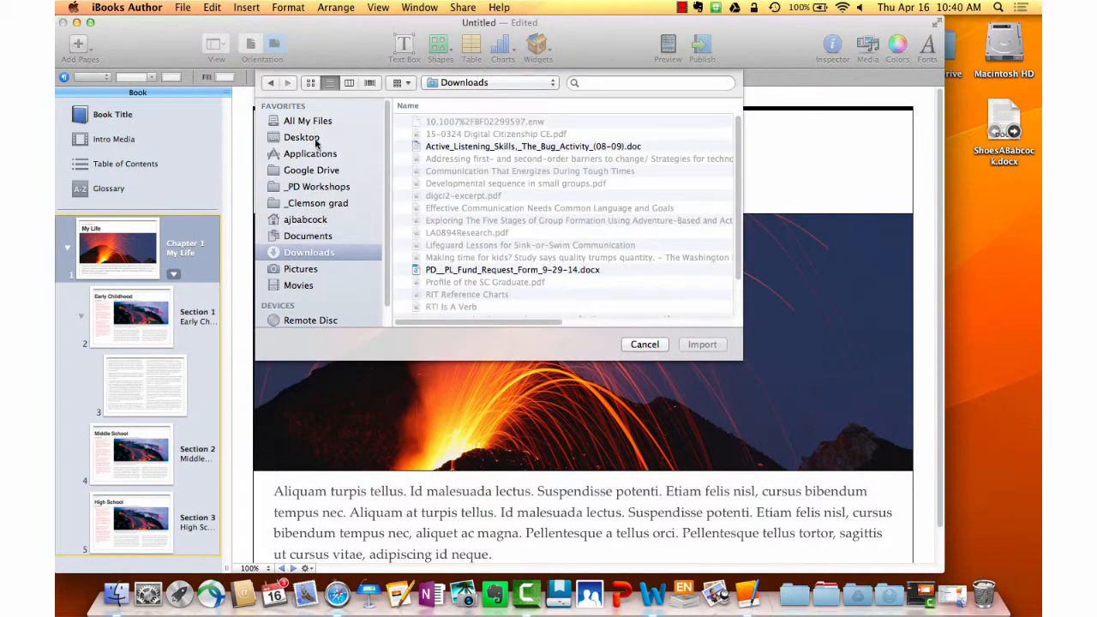
left_click(316, 142)
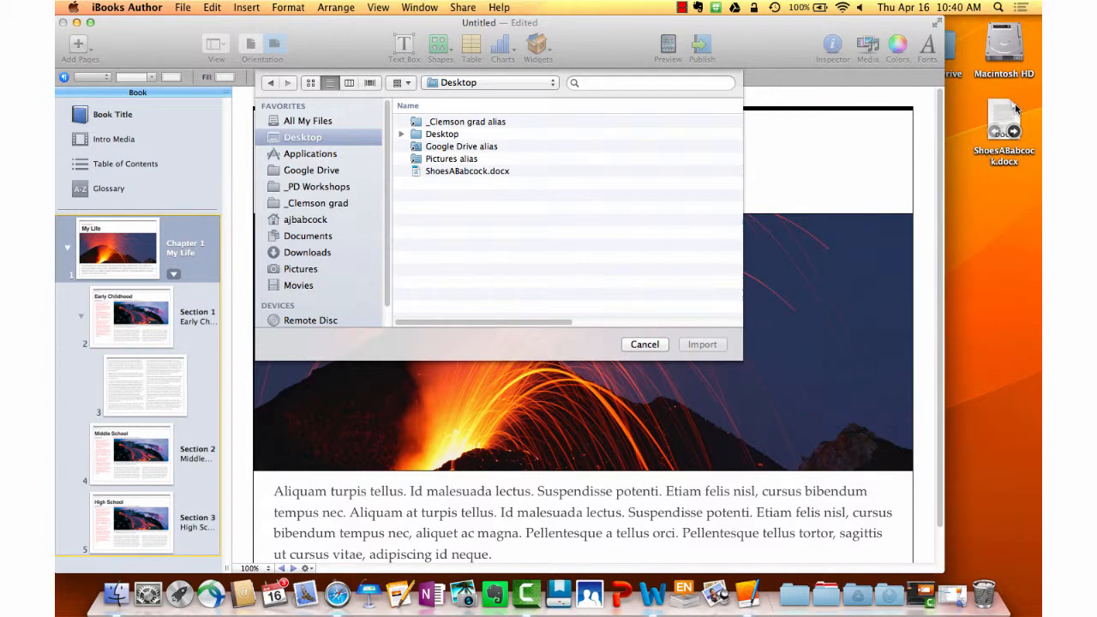
left_click(446, 174)
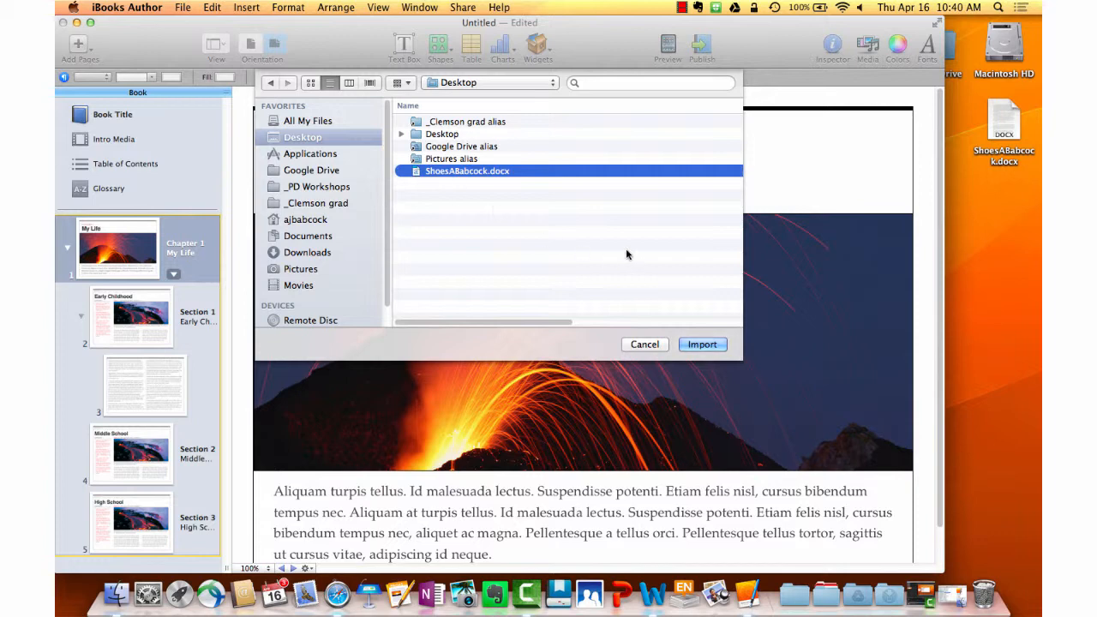
left_click(708, 347)
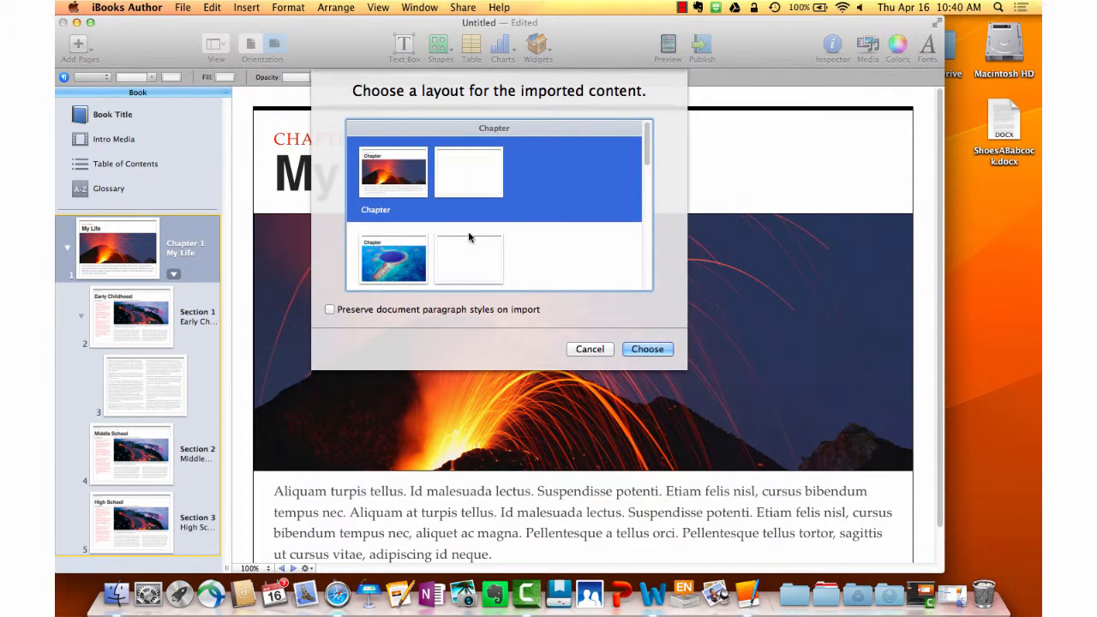
Step: Look through the available layouts and import the document with the Chapter layout, without preserving its paragraph styles
scroll(431, 247, "down", 5)
scroll(431, 260, "up", 5)
scroll(501, 227, "down", 3)
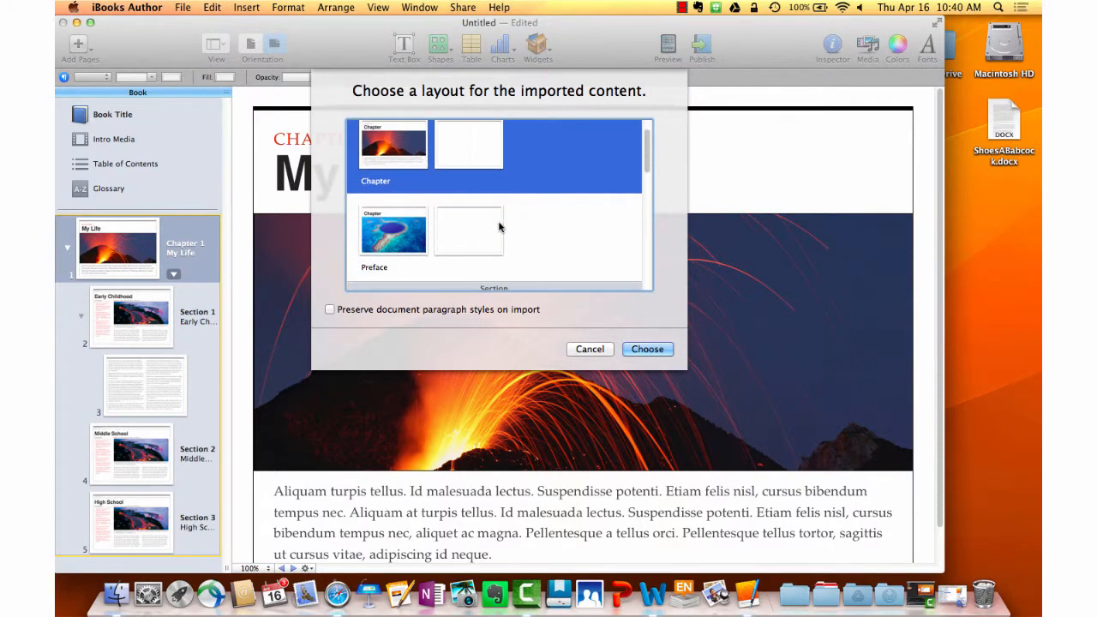
scroll(500, 227, "down", 5)
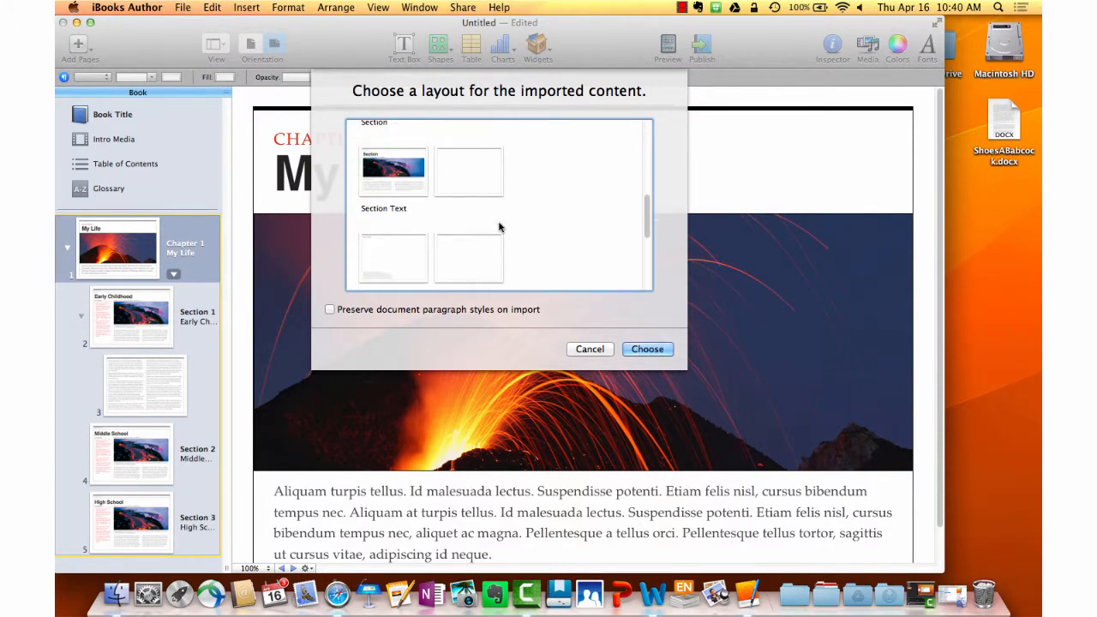
scroll(500, 227, "down", 6)
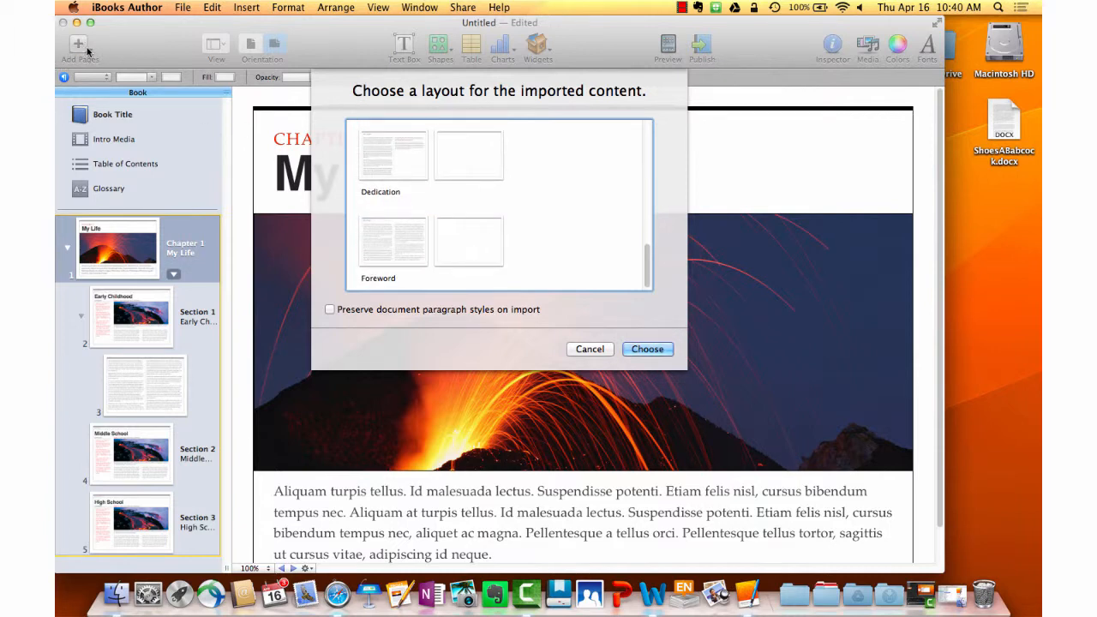
scroll(544, 225, "up", 10)
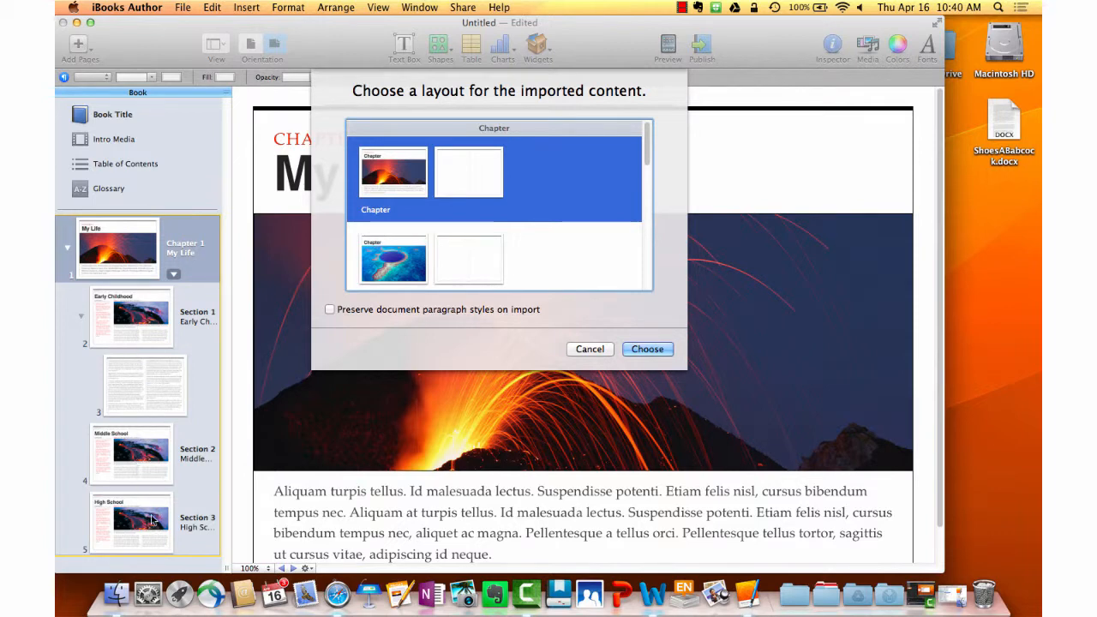
left_click(667, 352)
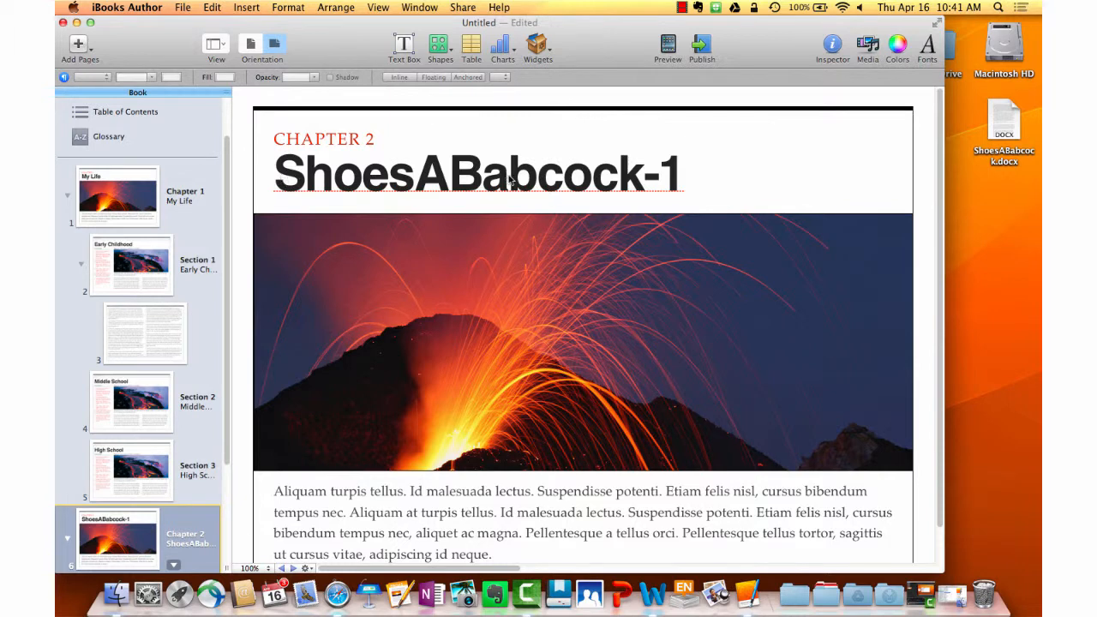
Step: Rename the imported Chapter 2 as Shoes Essay
right_click(116, 547)
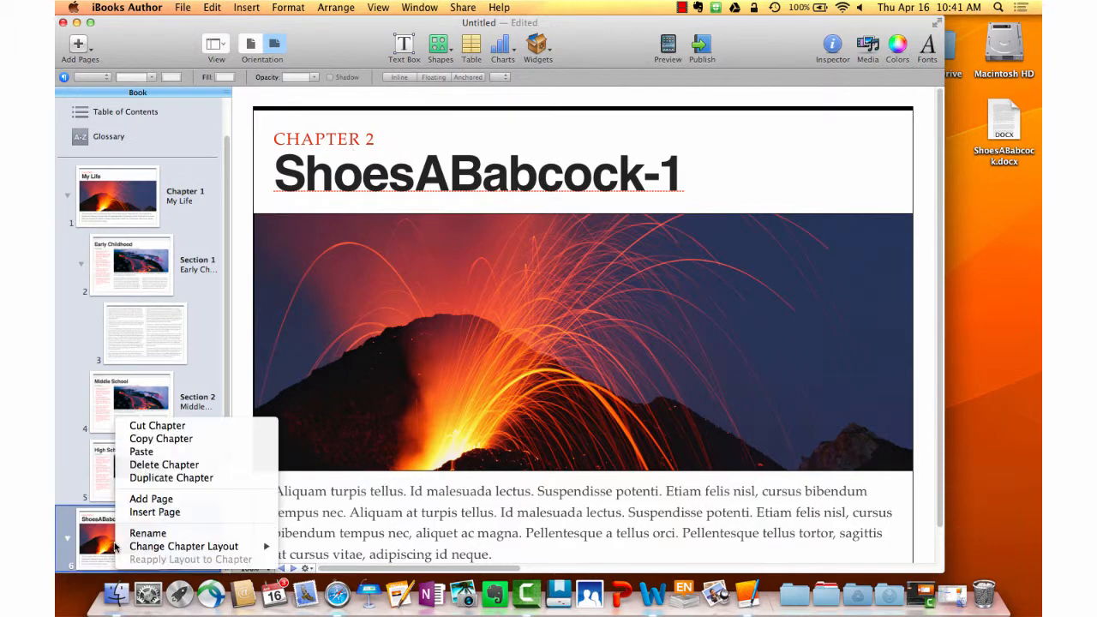
left_click(190, 533)
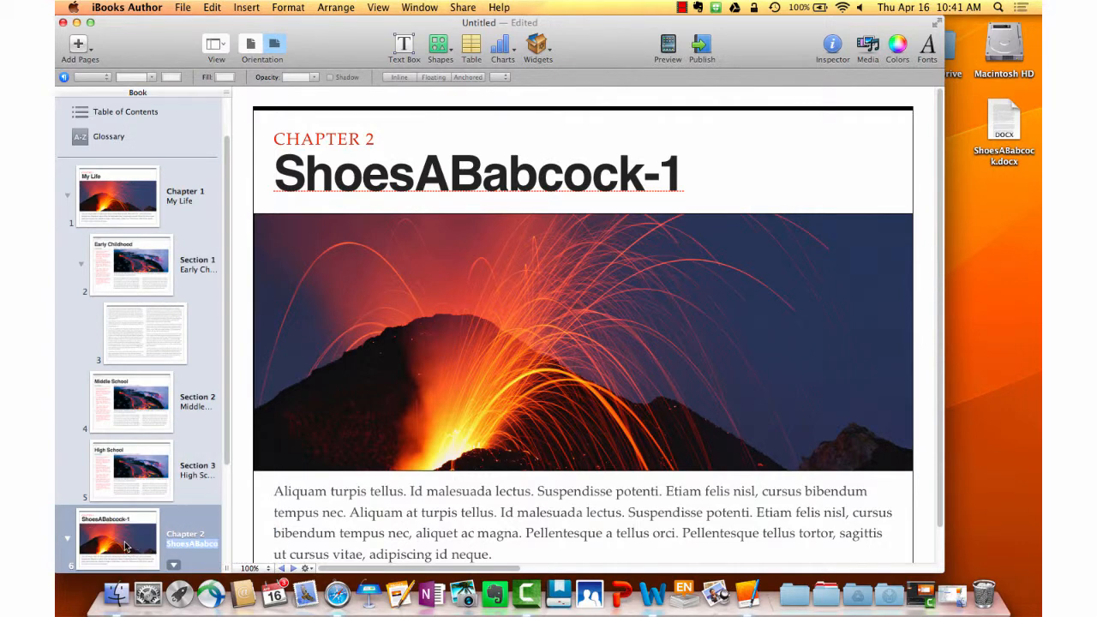
key("BackSpace")
key("Return")
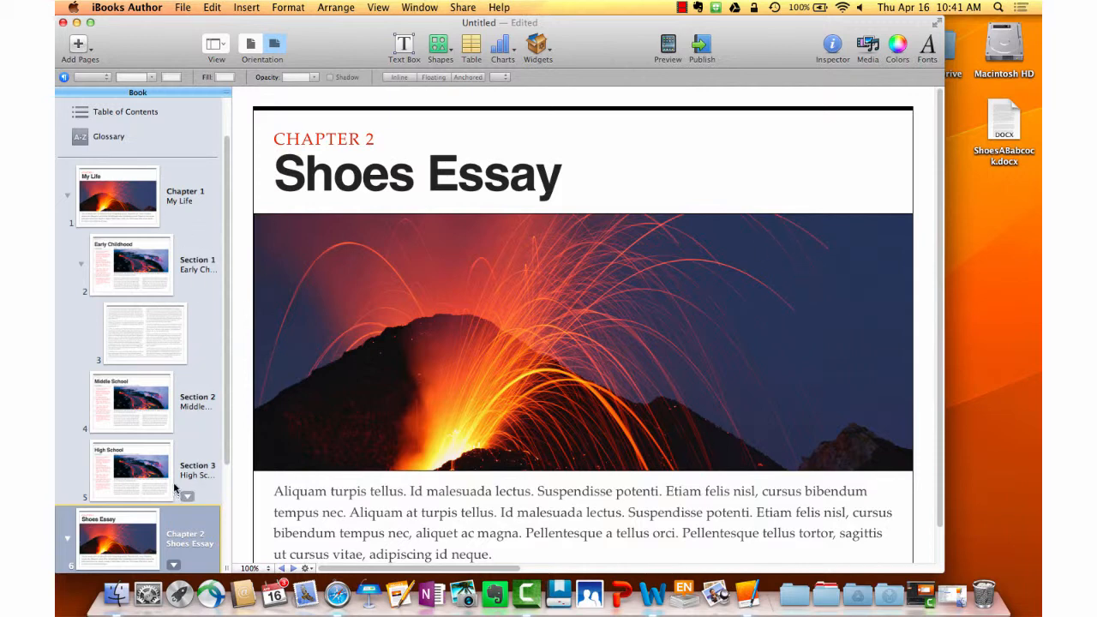
Step: Delete the placeholder text box below the volcano picture on the Shoes Essay opening page
scroll(176, 429, "down", 1)
scroll(174, 412, "down", 3)
scroll(450, 415, "down", 2)
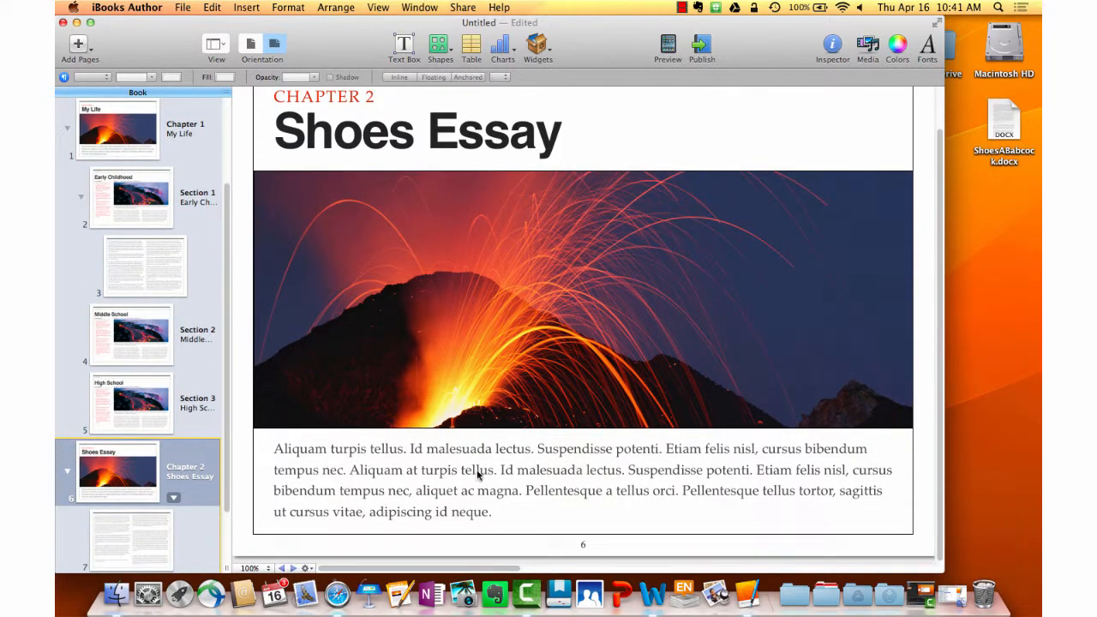
scroll(150, 475, "down", 4)
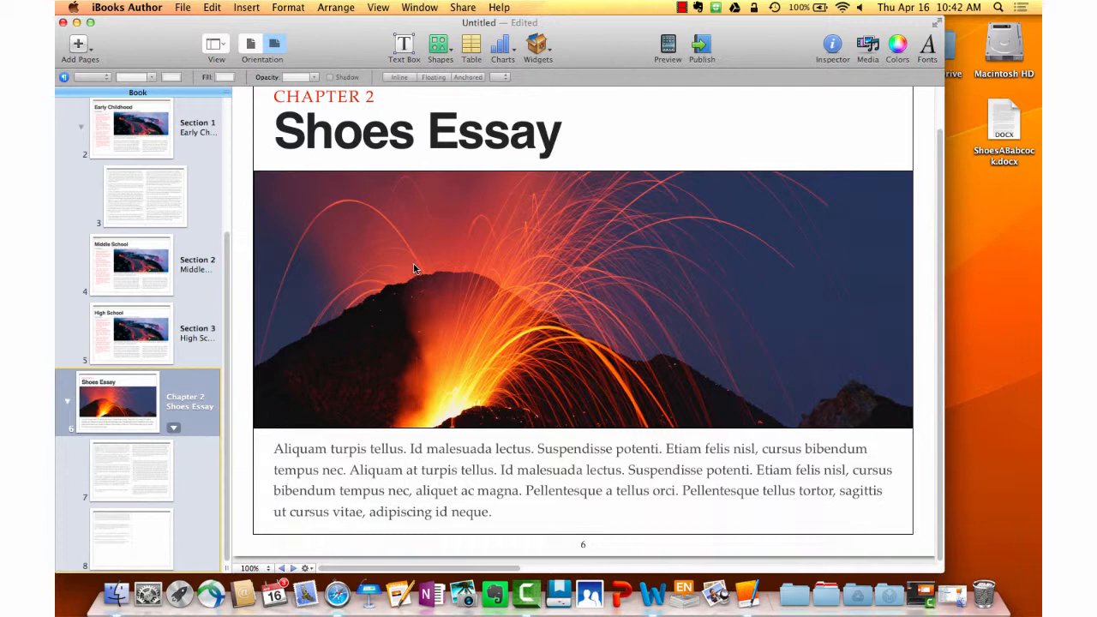
left_click(442, 454)
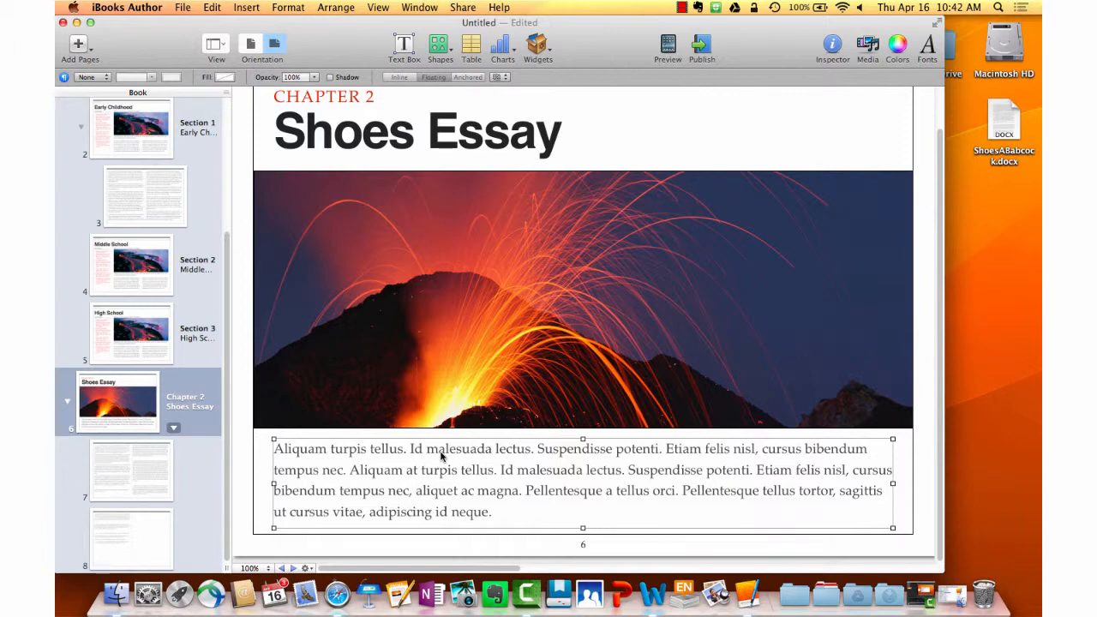
key("Delete")
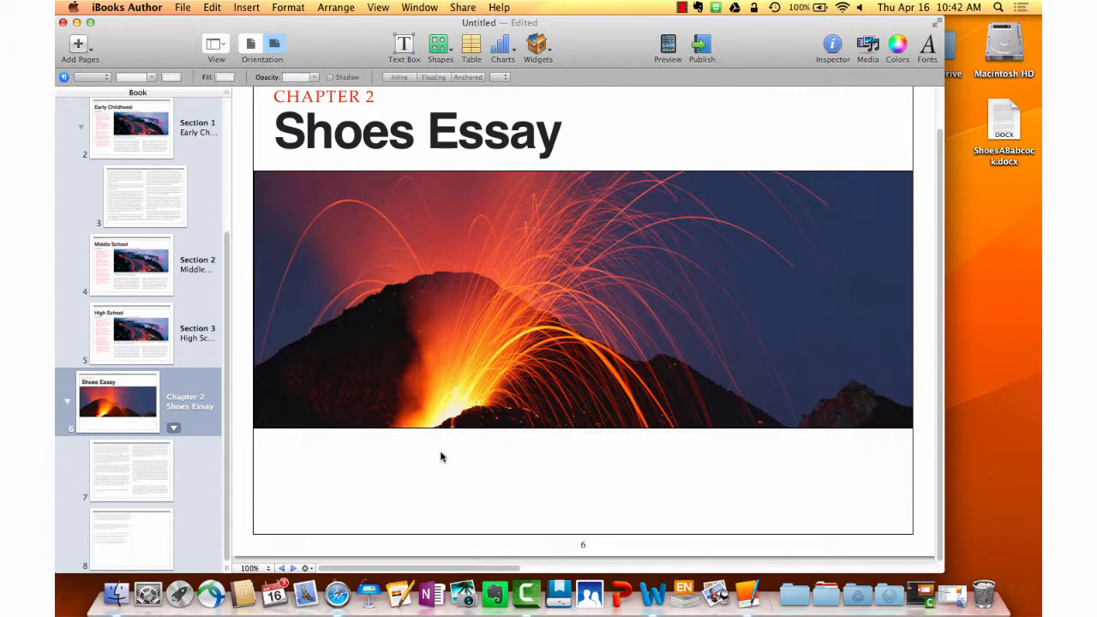
Step: Check the imported essay pages and change the layout of page 7 to 1 Column
left_click(100, 482)
left_click(127, 553)
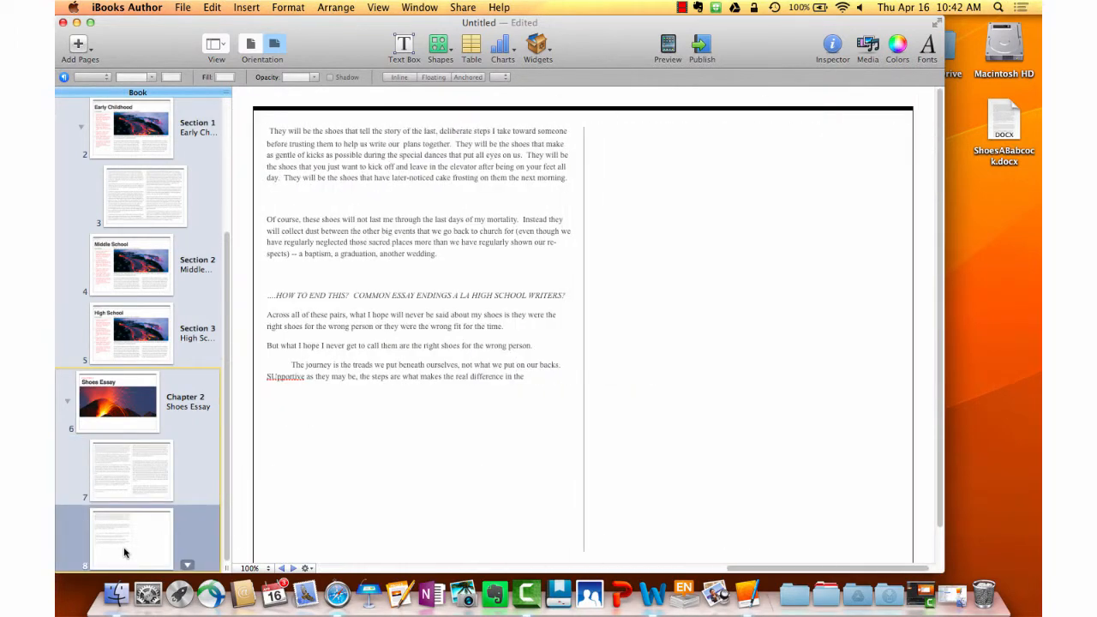
left_click(122, 407)
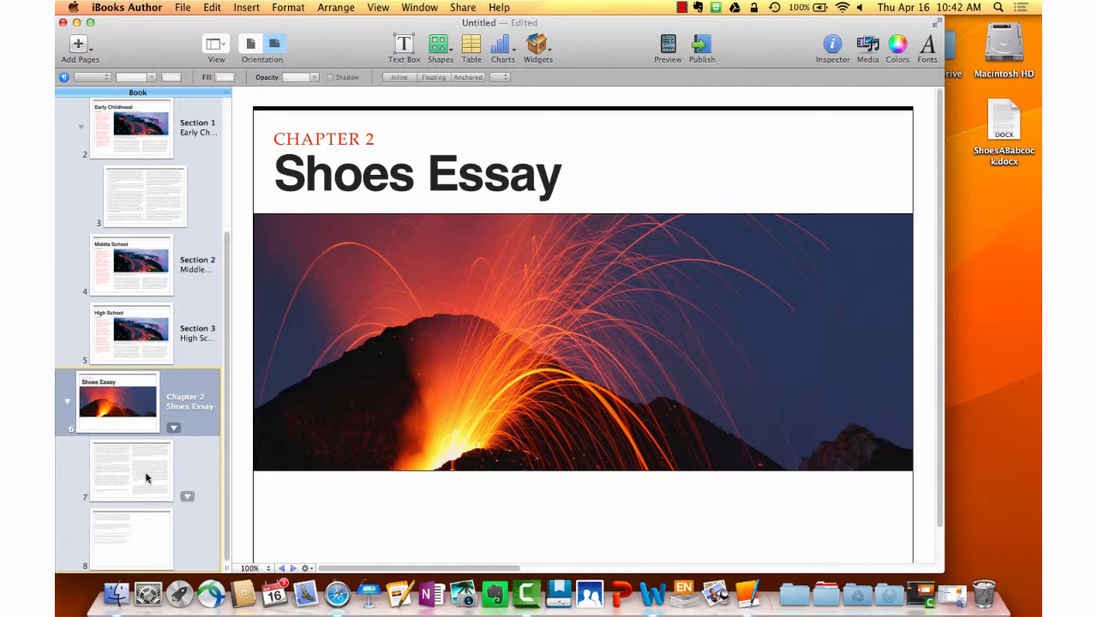
left_click(187, 498)
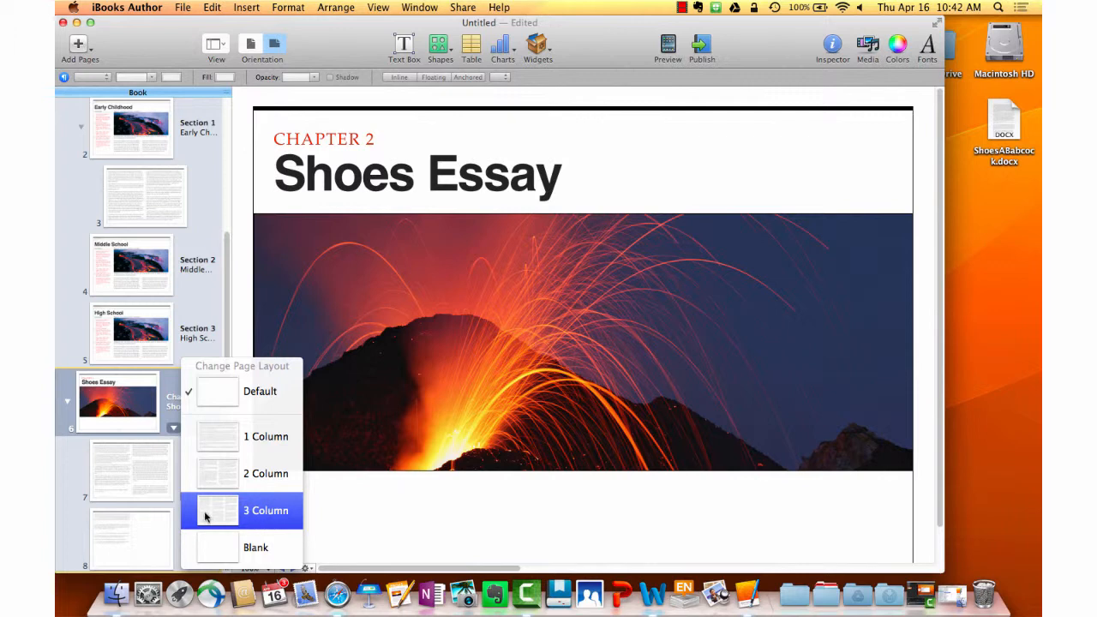
left_click(261, 436)
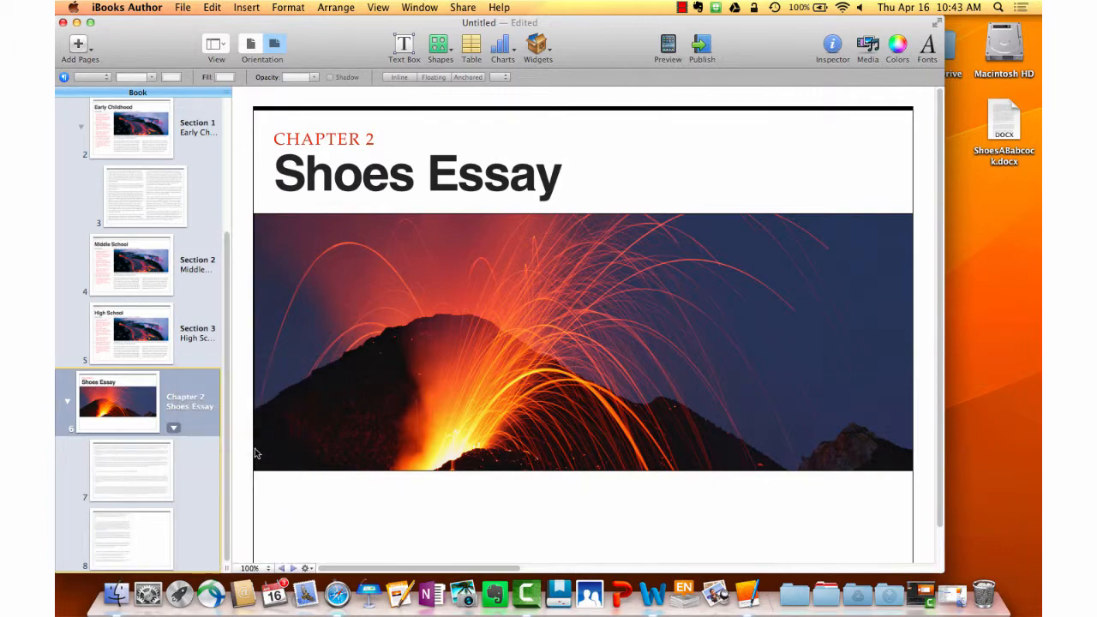
Step: Check the essay text on page 7 and change the layout of page 8 to 1 Column
left_click(132, 558)
left_click(149, 481)
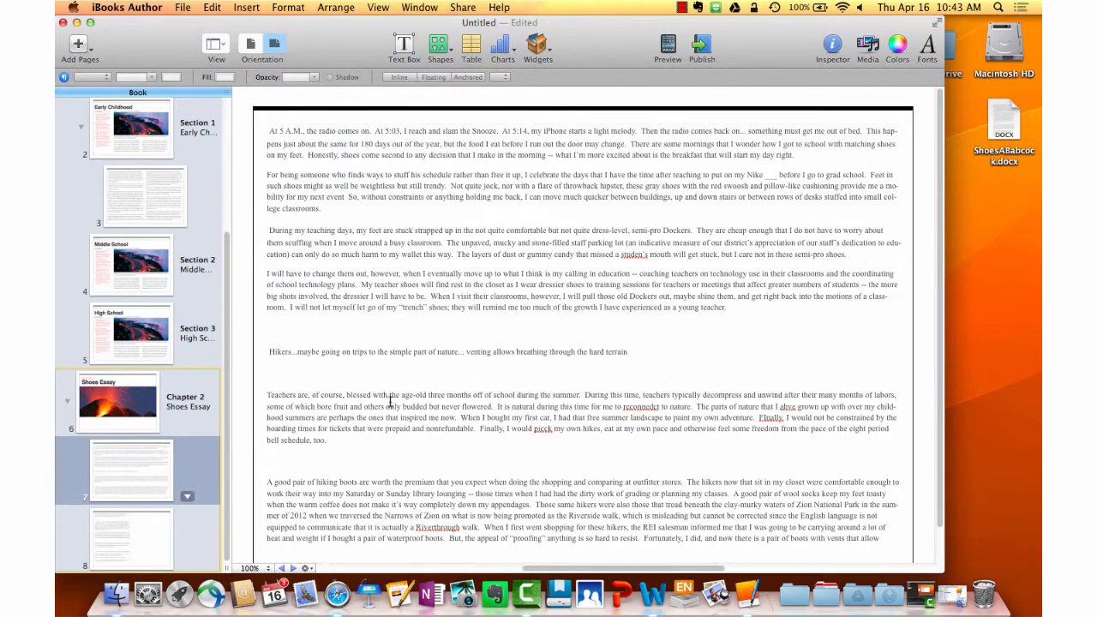
left_click(140, 515)
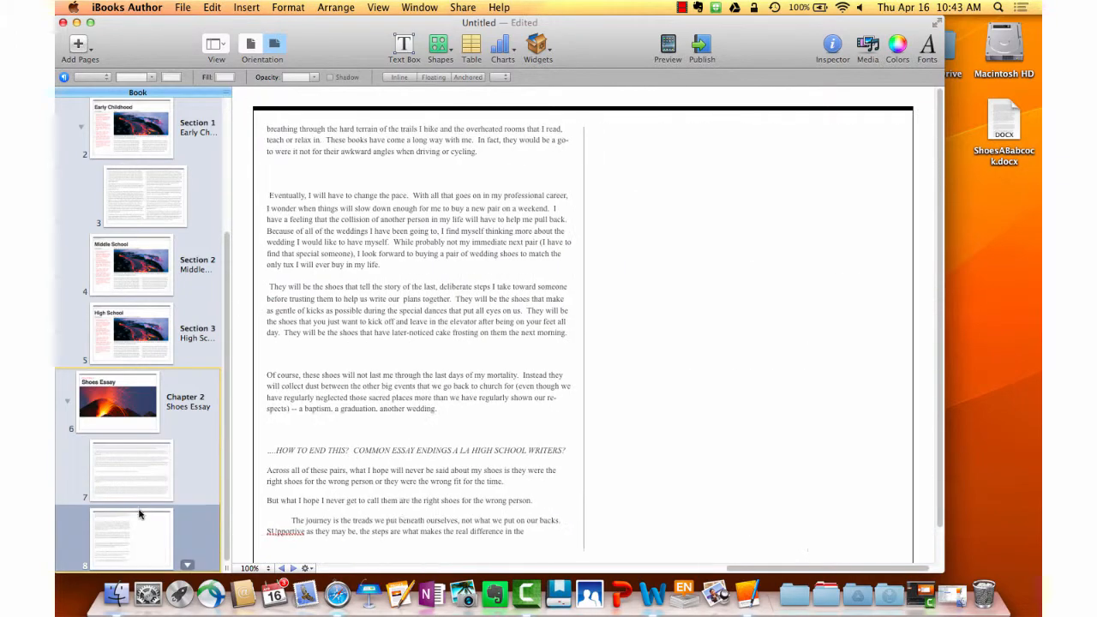
left_click(187, 567)
left_click(257, 428)
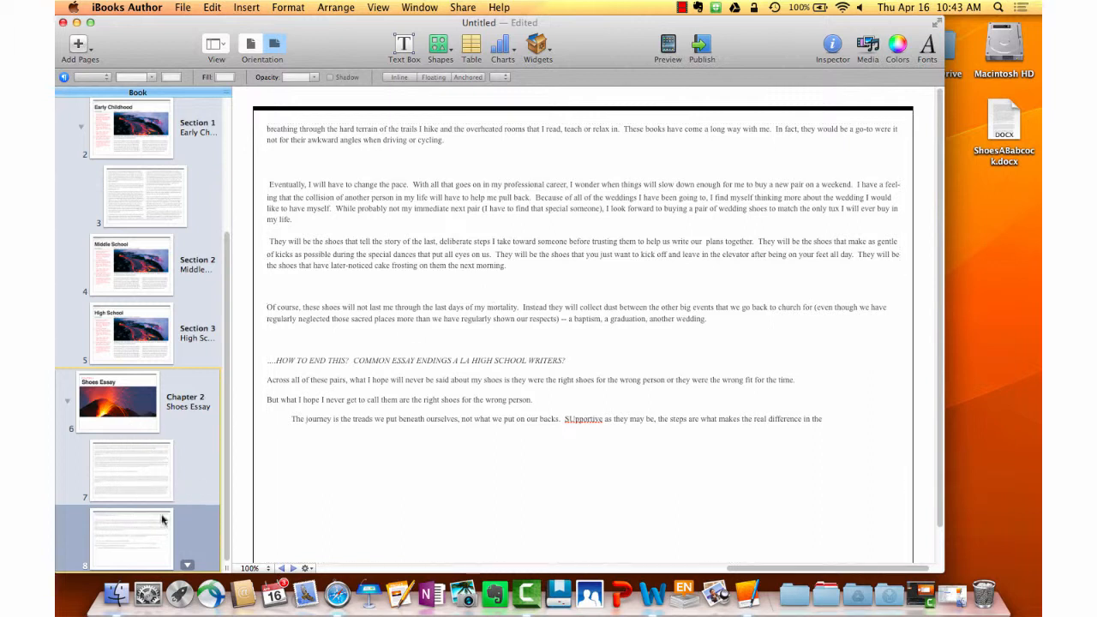
Step: Place the chair photo IMG_0214 from the iPhoto library beside the upper-right text on page 8, and close the media browser
left_click(869, 47)
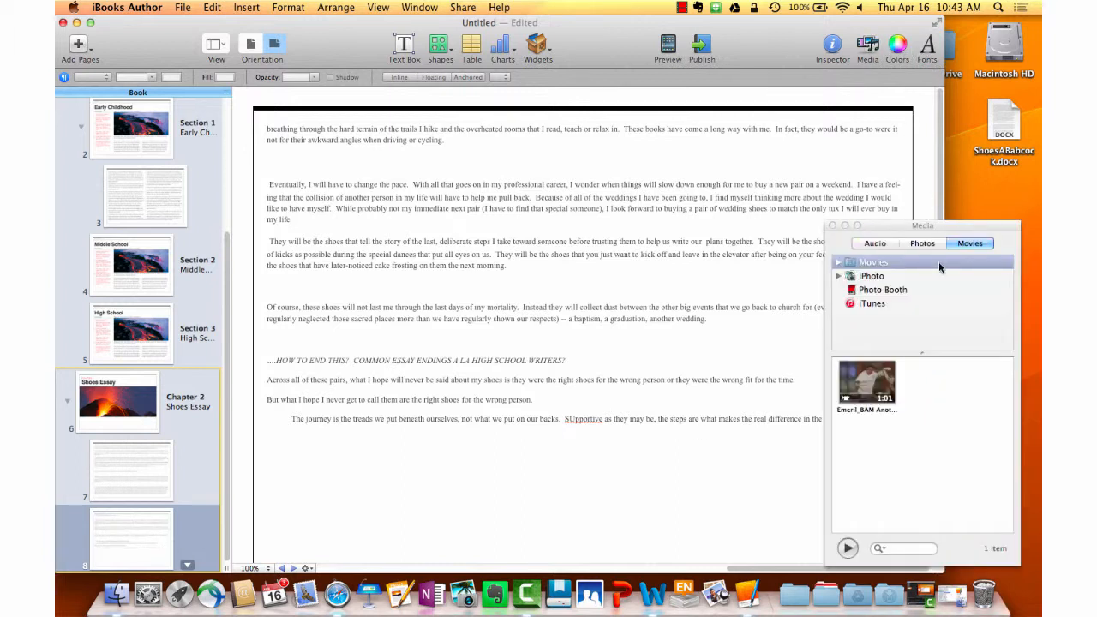
left_click_drag(948, 226, 965, 198)
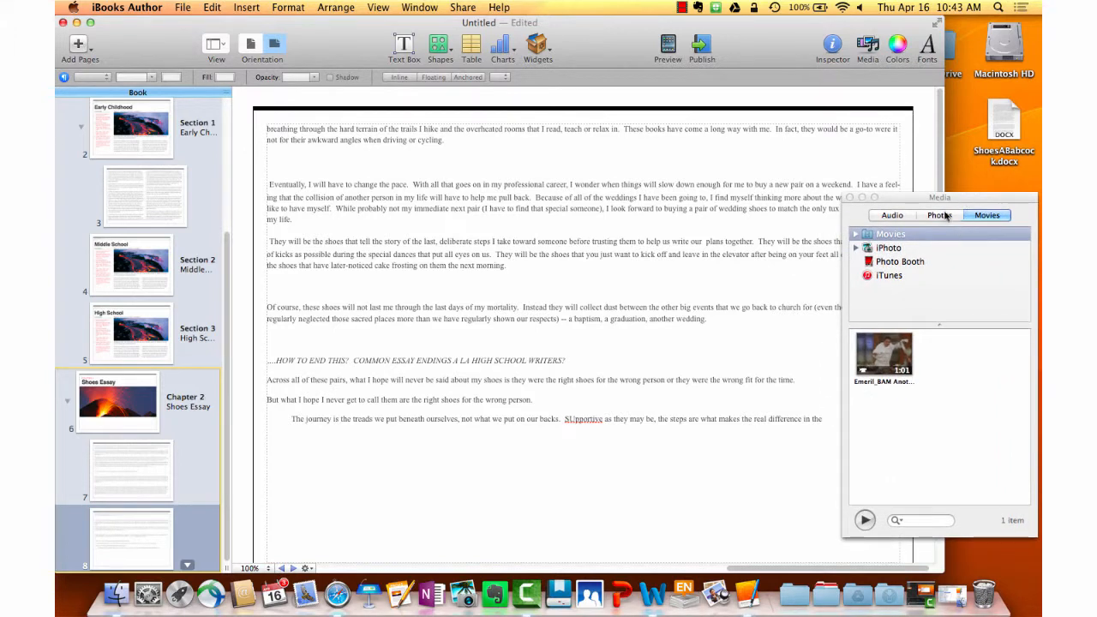
left_click(940, 215)
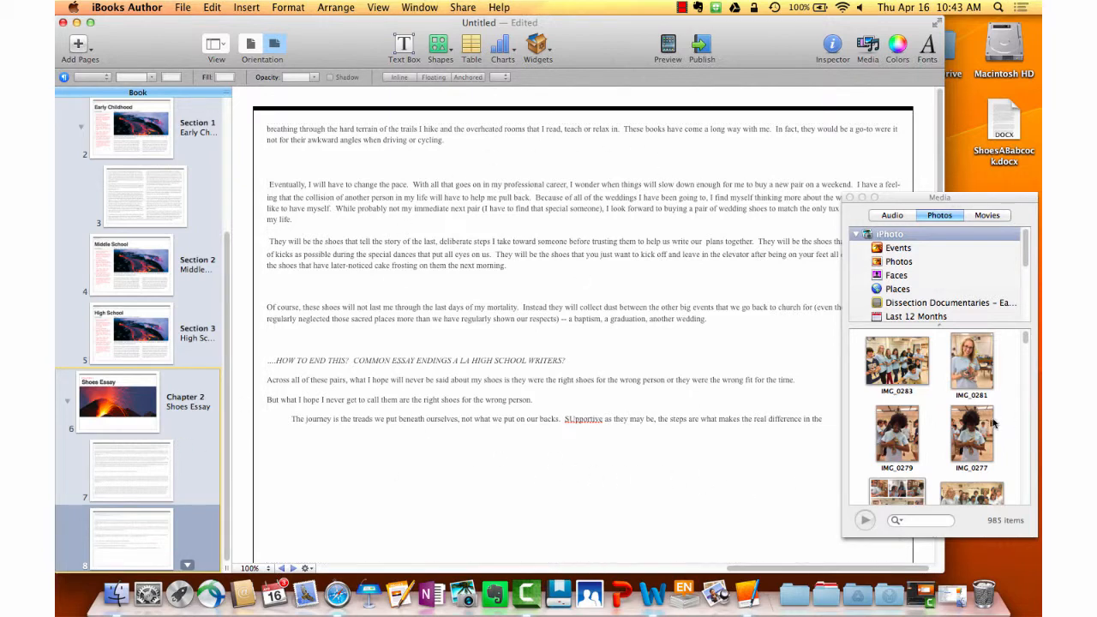
scroll(992, 425, "down", 3)
scroll(986, 425, "down", 5)
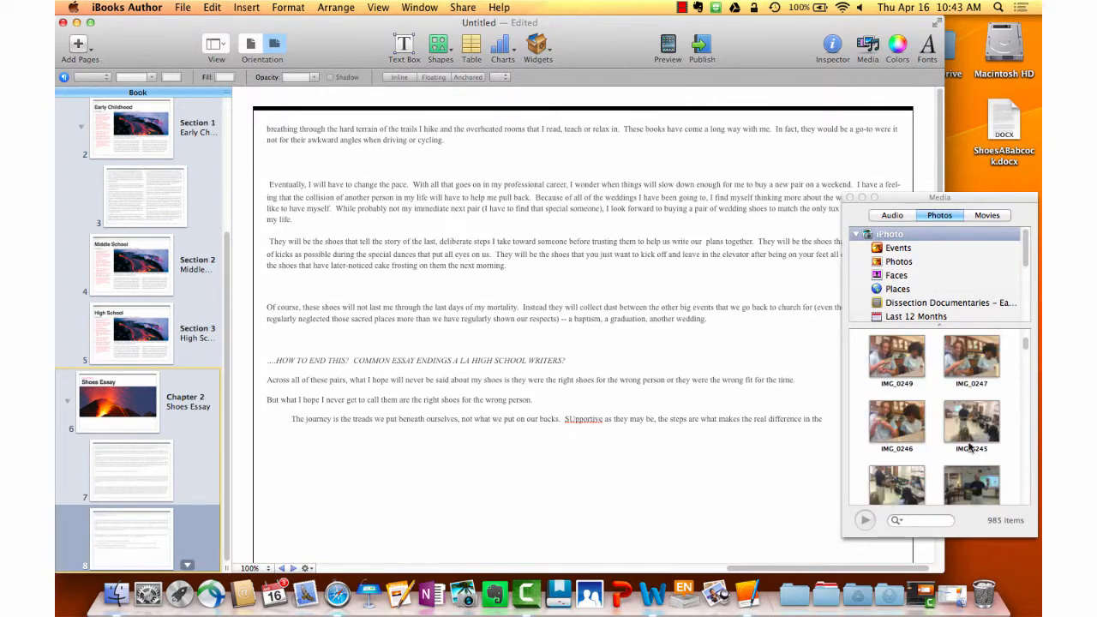
scroll(978, 433, "up", 2)
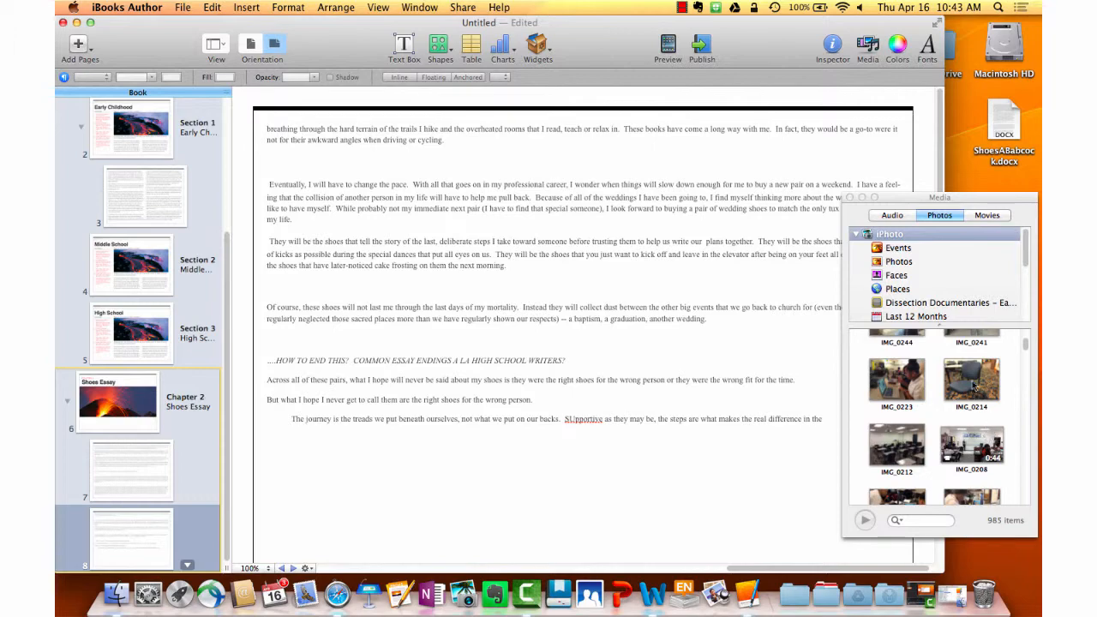
left_click_drag(976, 386, 744, 220)
left_click(672, 443)
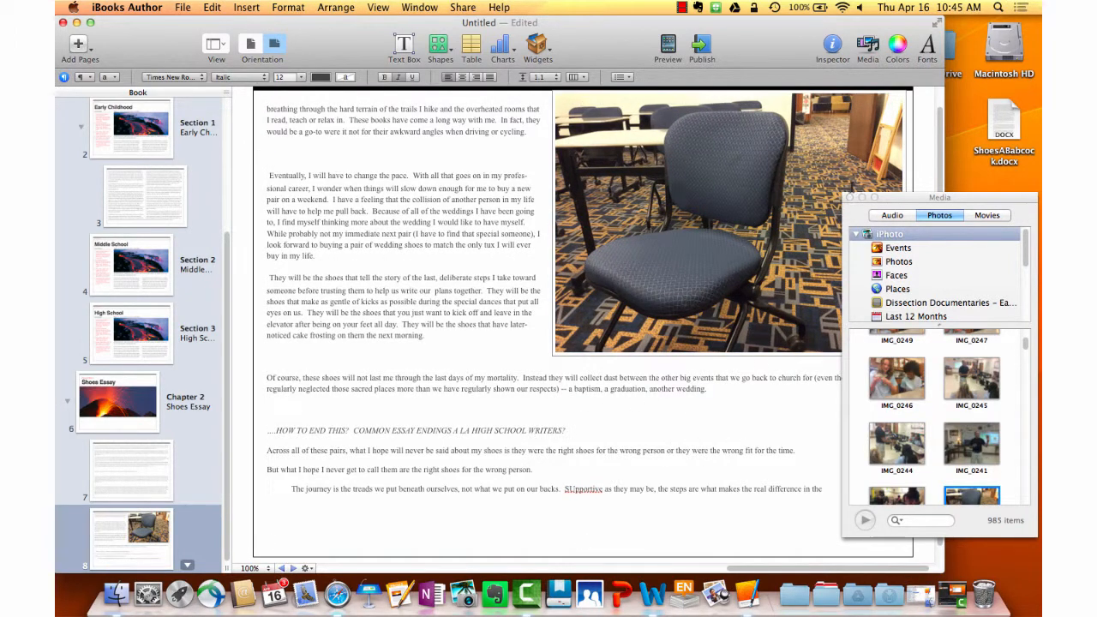
left_click(850, 198)
Step: Open the Chapter 1 My Life opening page and look through the widget types available for insertion
scroll(137, 334, "up", 5)
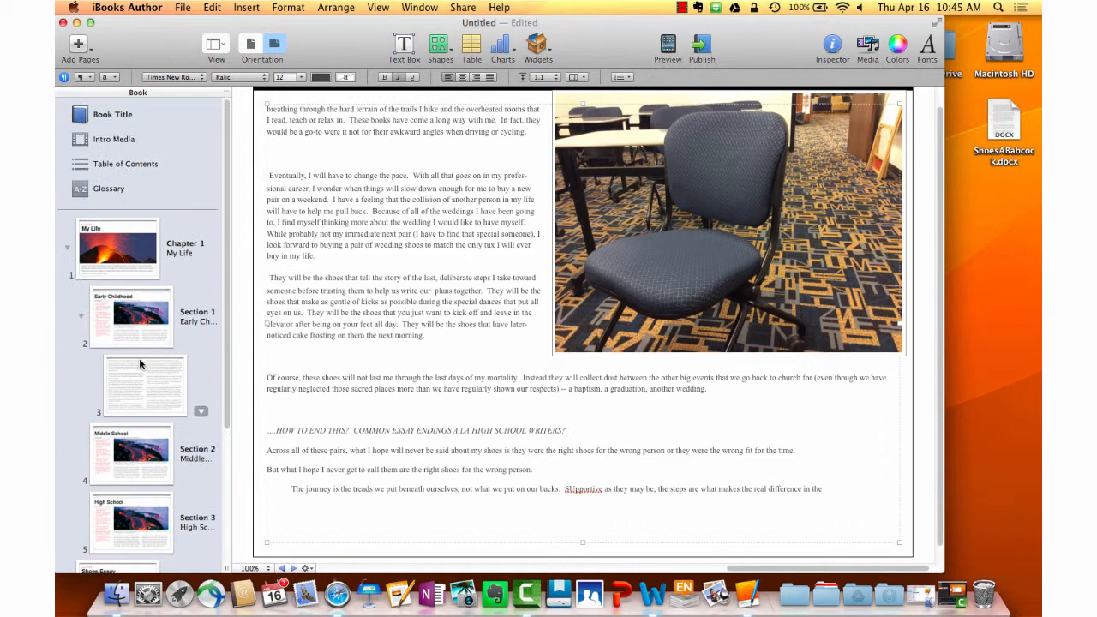
left_click(131, 244)
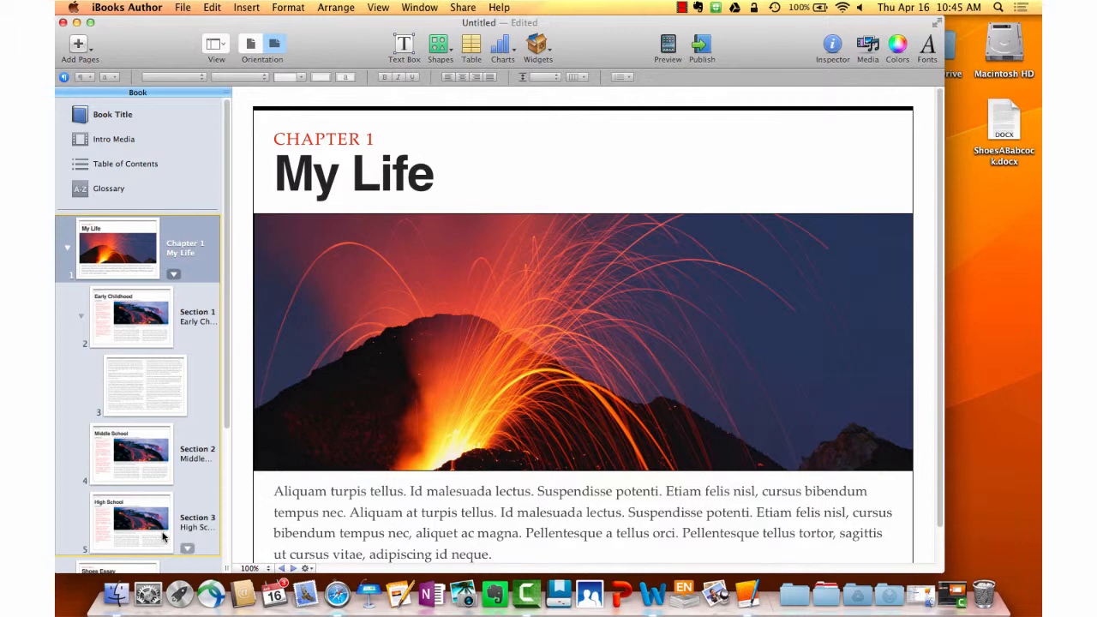
left_click(535, 43)
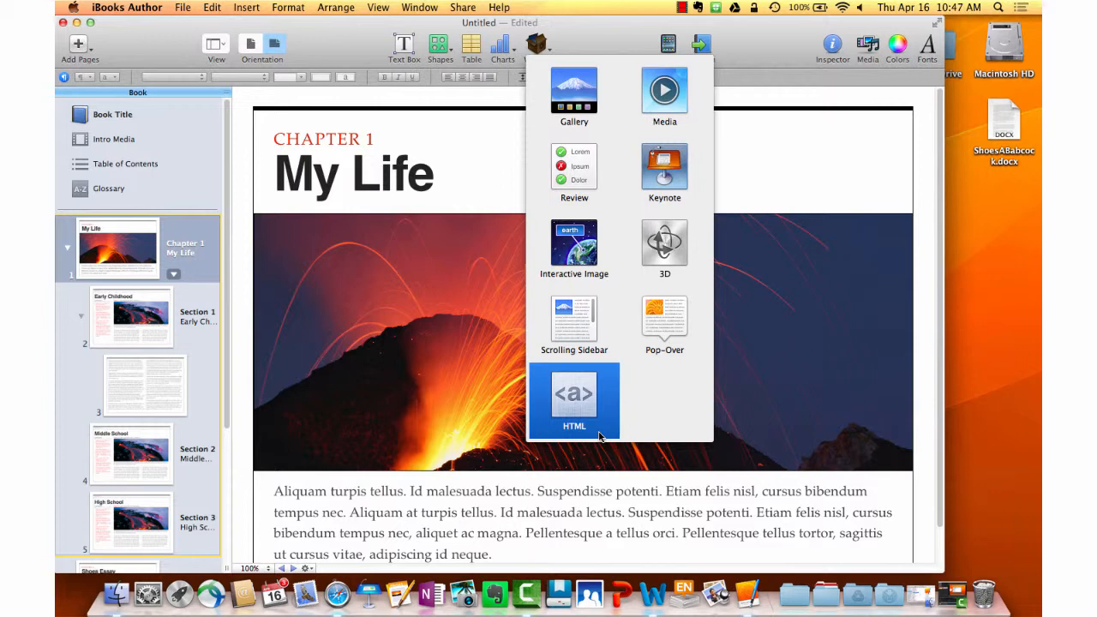
left_click(410, 254)
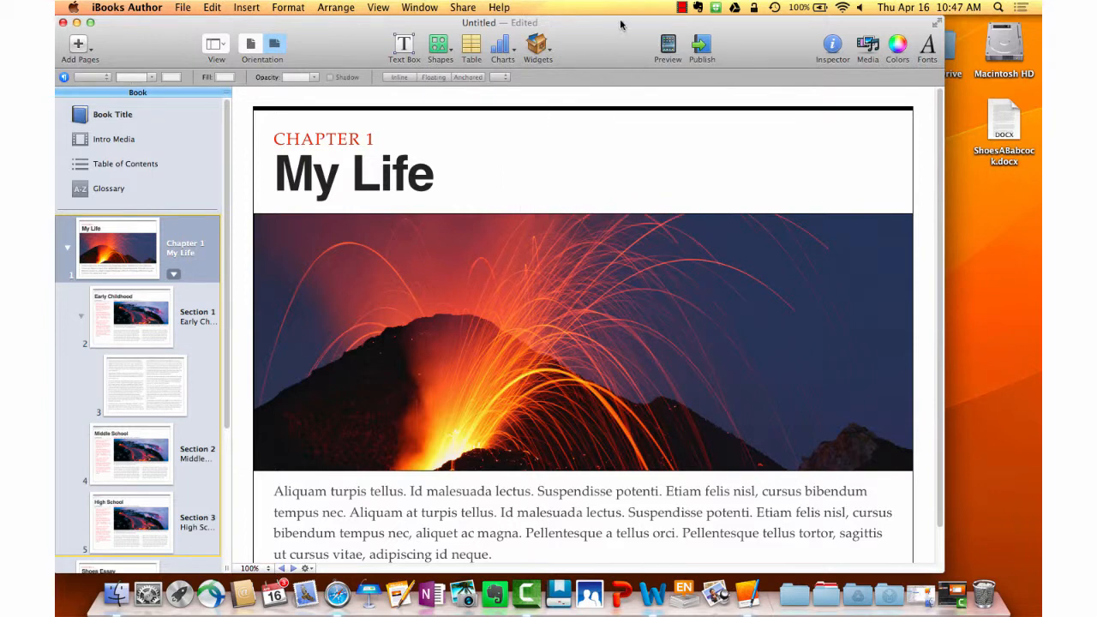
Step: Add two new terms to the book's glossary and name the second one Shoes
left_click(108, 189)
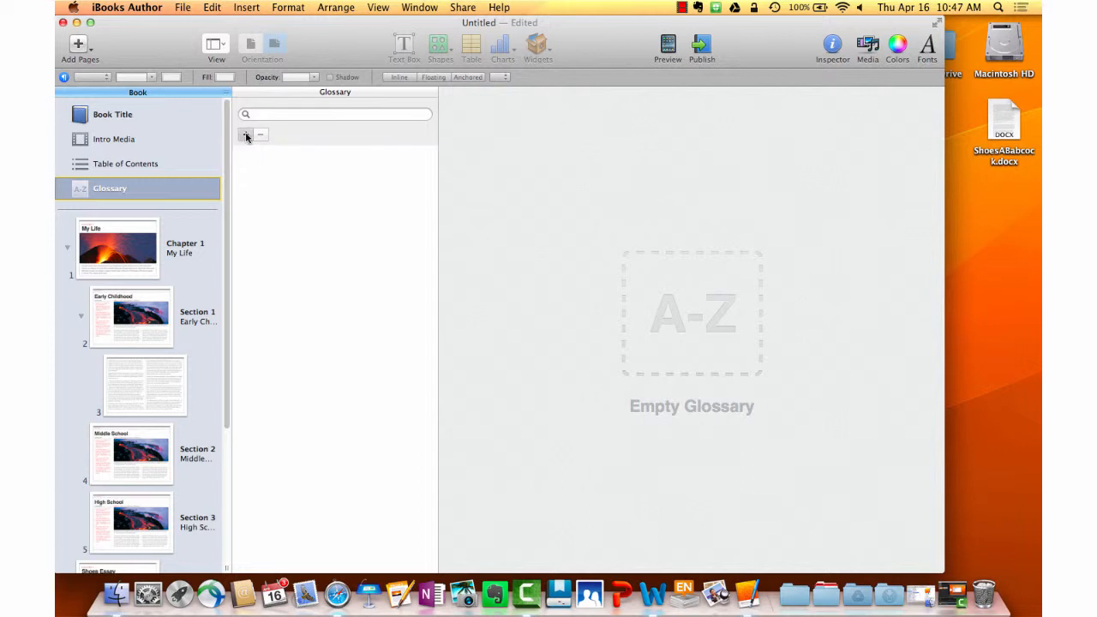
double_click(245, 136)
type("Shoes")
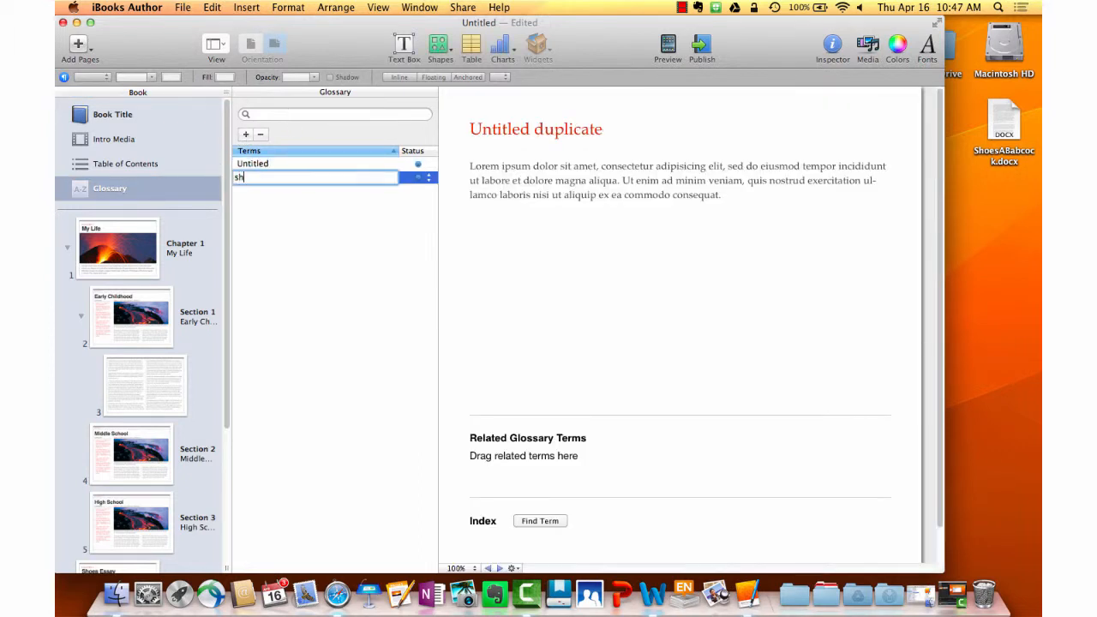
key("Return")
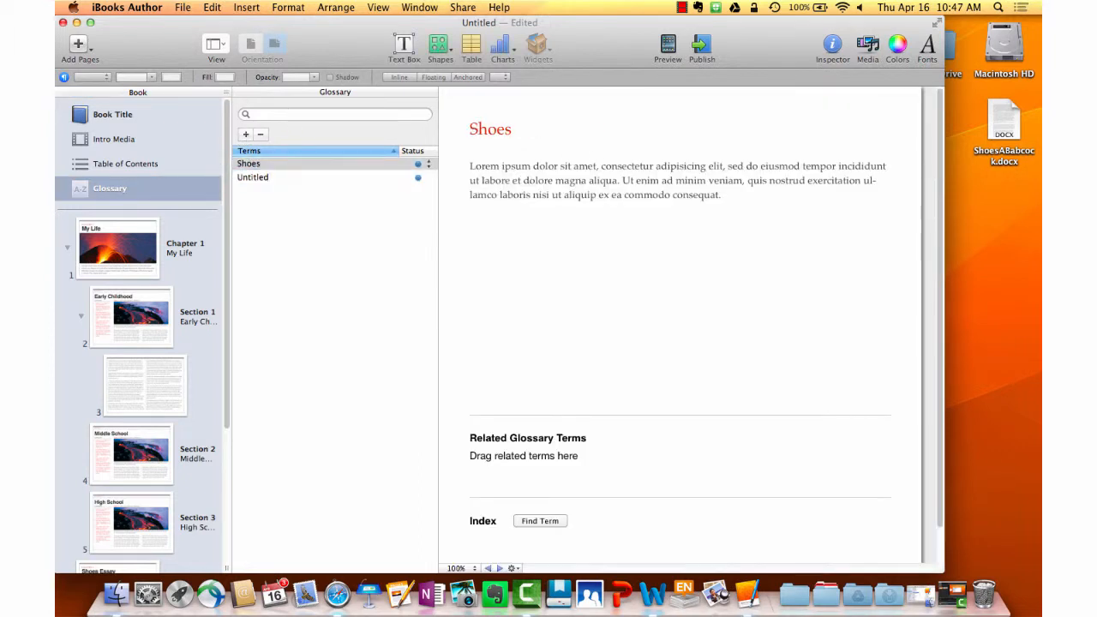
Step: Find the glossary term Shoes in the book text, close the search, and return to the glossary
scroll(576, 358, "down", 2)
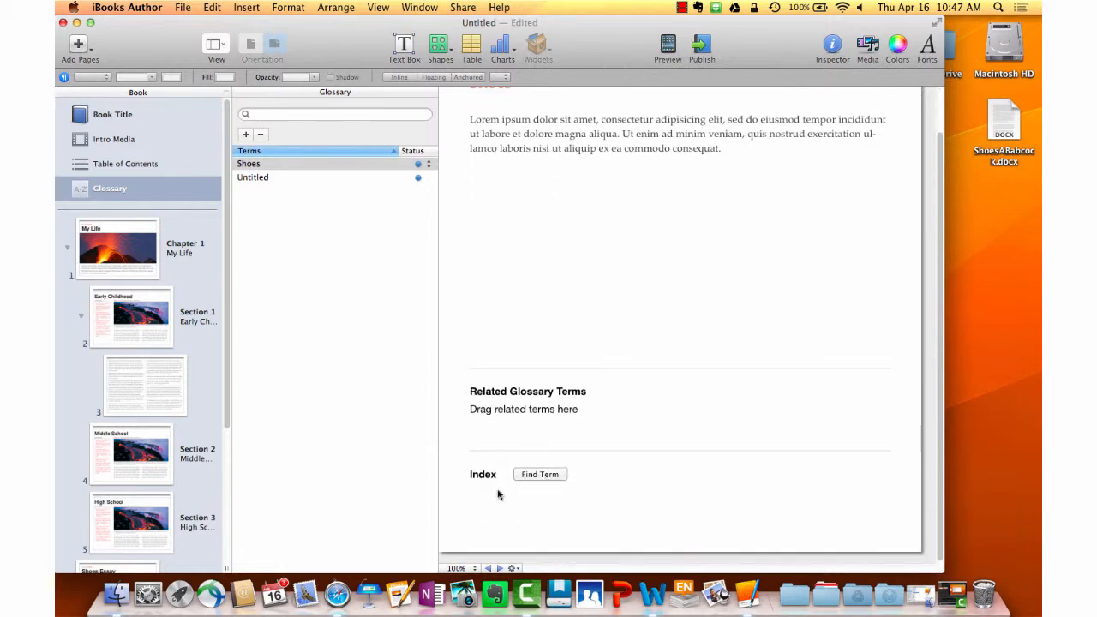
left_click(540, 474)
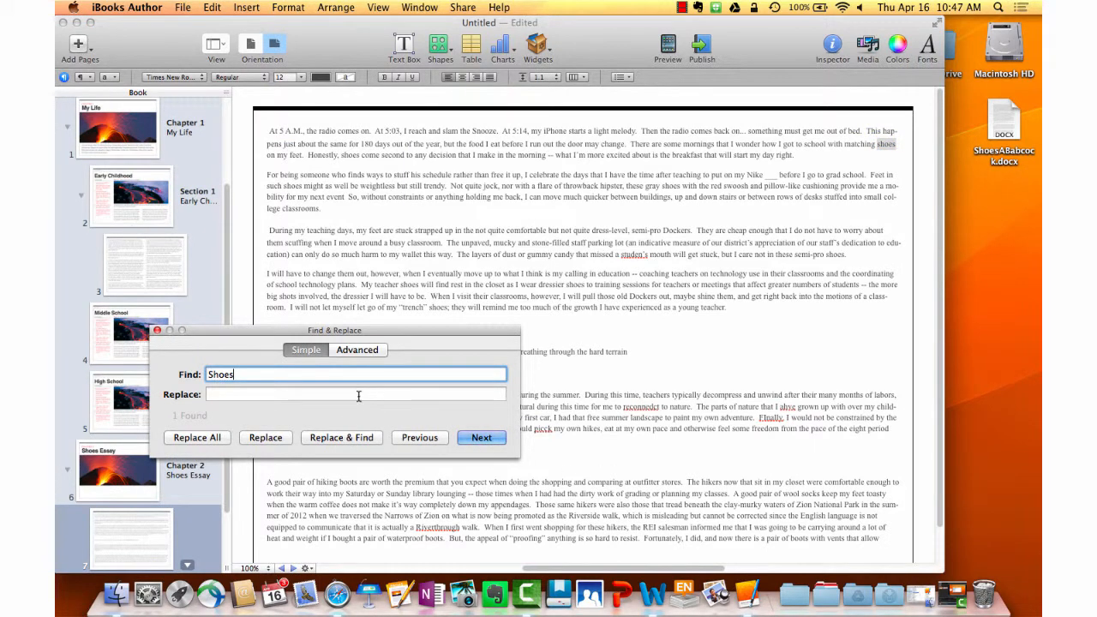
left_click(157, 330)
scroll(159, 334, "up", 5)
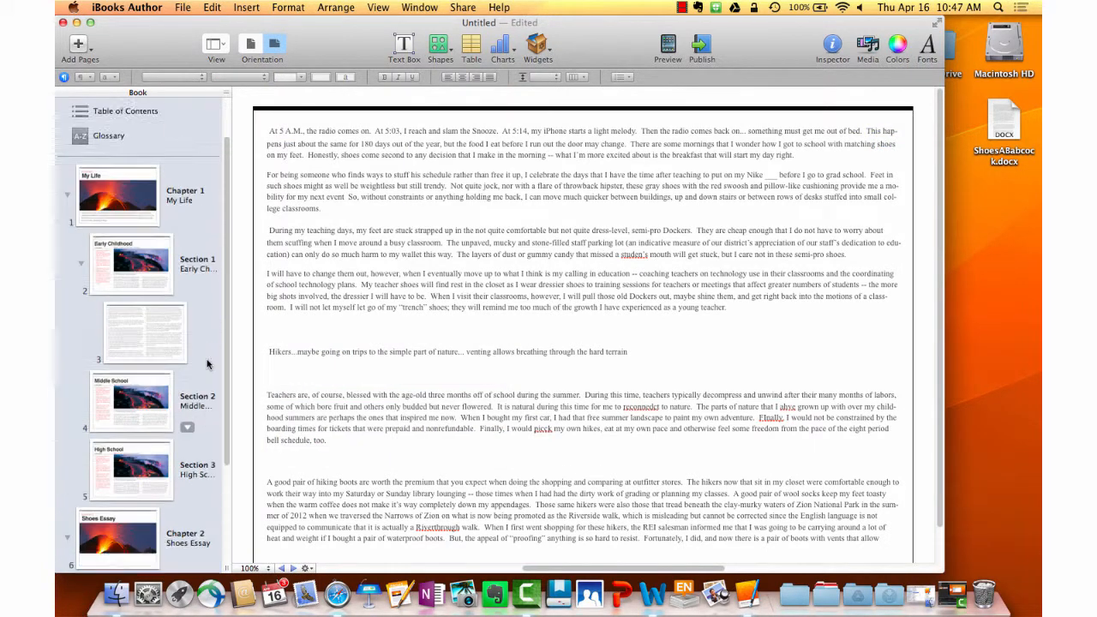
left_click(128, 188)
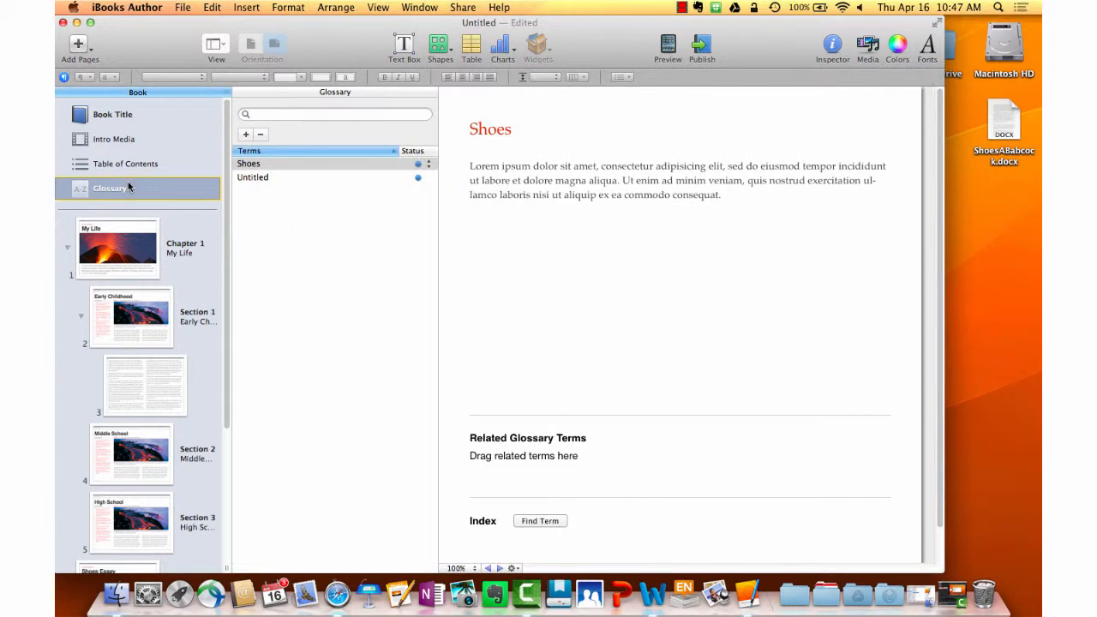